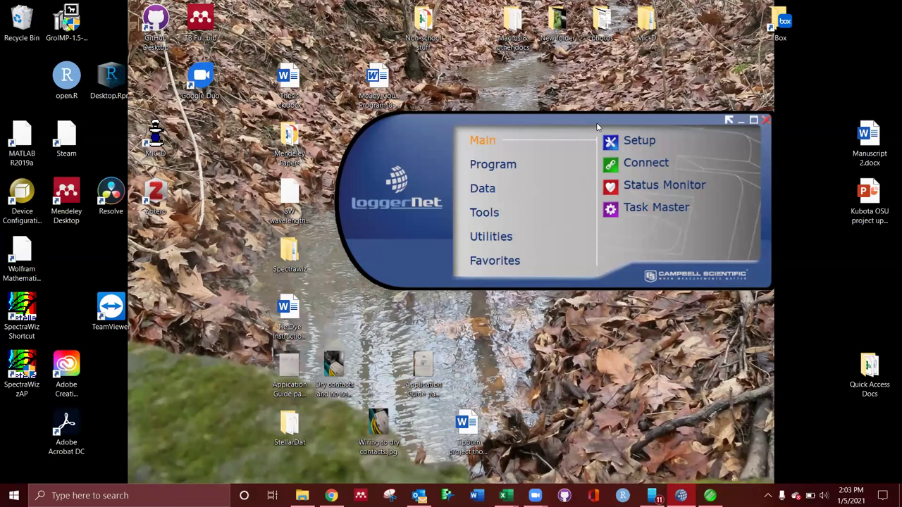
Launch Short Cut from the Program category of the LoggerNet launcher.
click(492, 166)
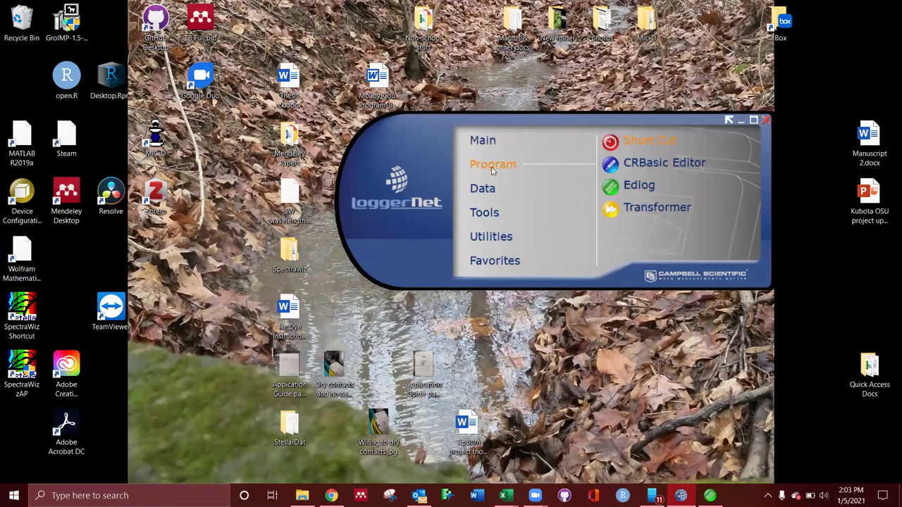
click(649, 145)
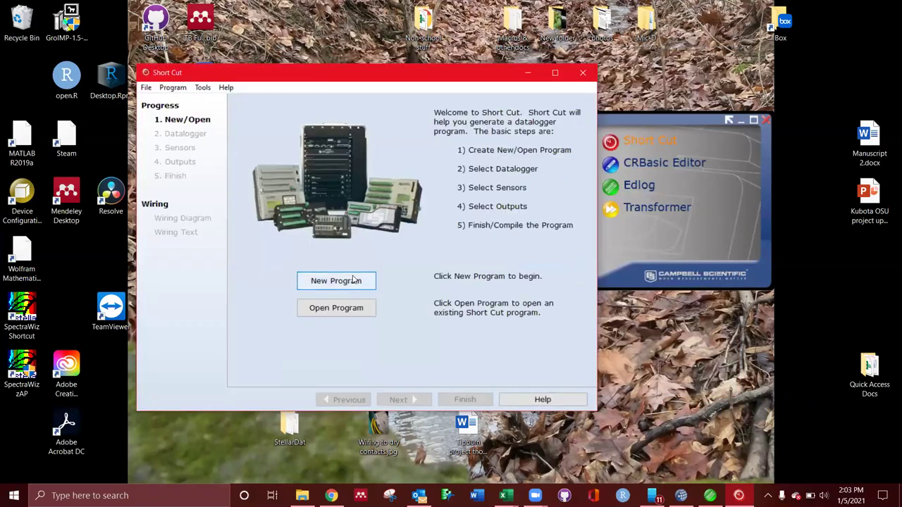
Create a new program with CR10X as the datalogger model and the default 10-second scan interval.
click(353, 279)
click(351, 132)
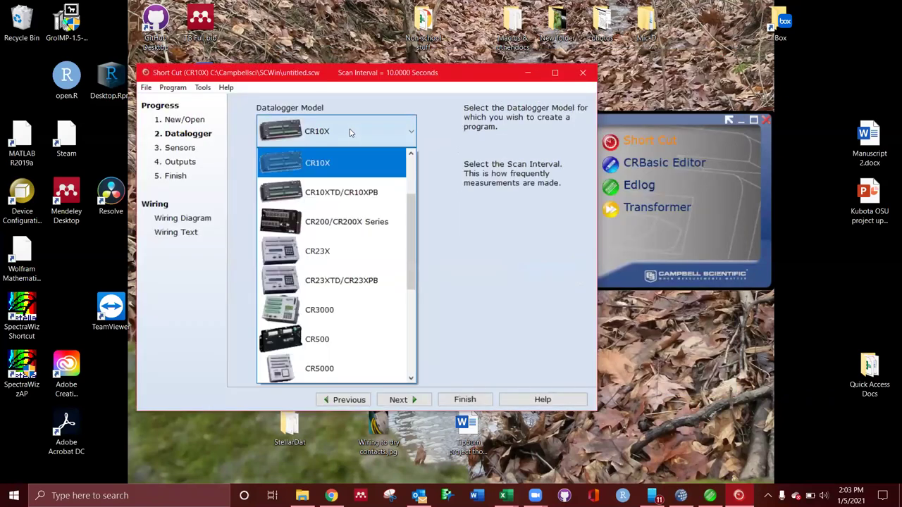
scroll(350, 213, up, 1)
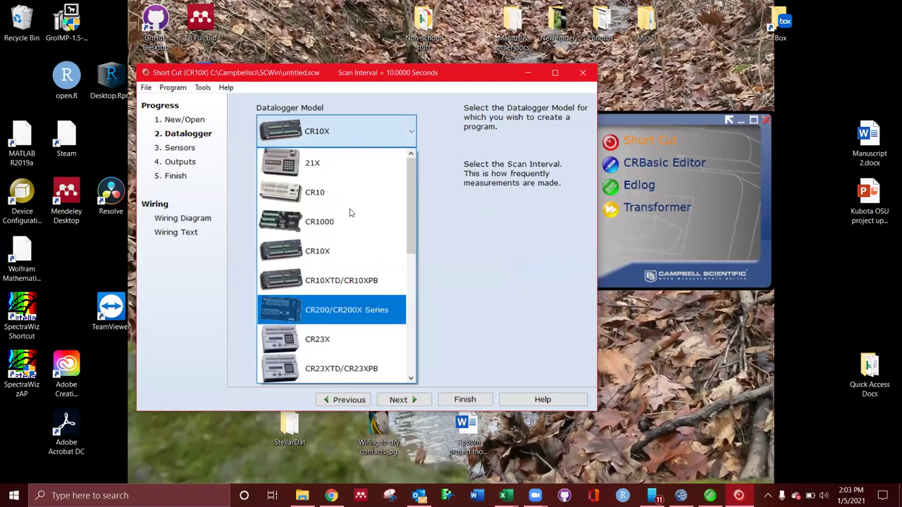
click(351, 252)
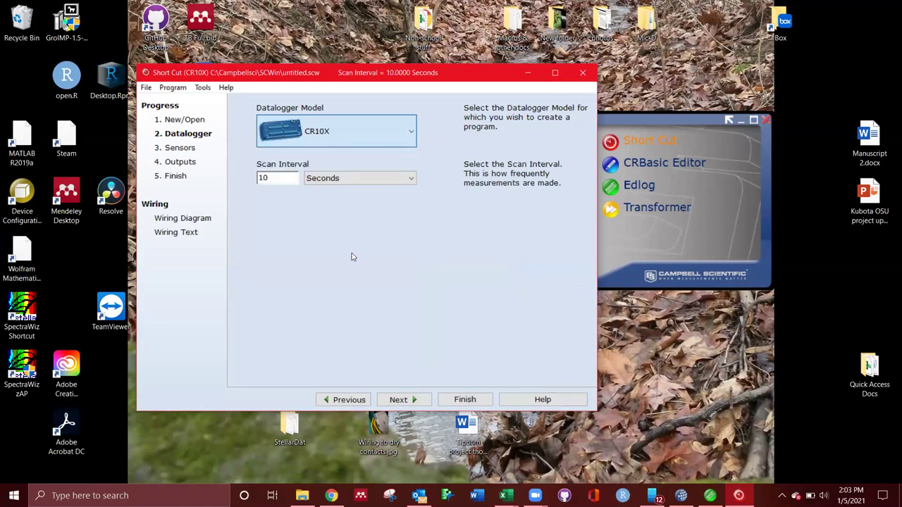
click(376, 135)
scroll(336, 271, down, 3)
scroll(337, 271, up, 5)
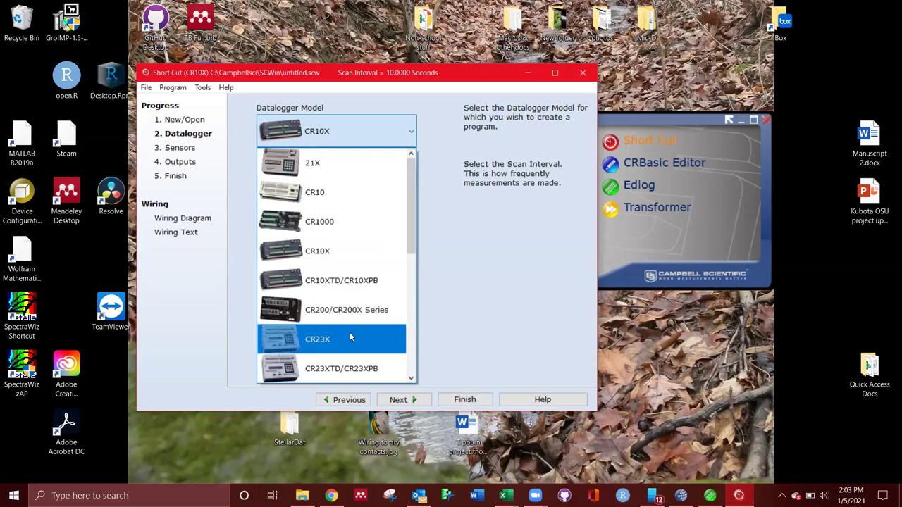
click(375, 252)
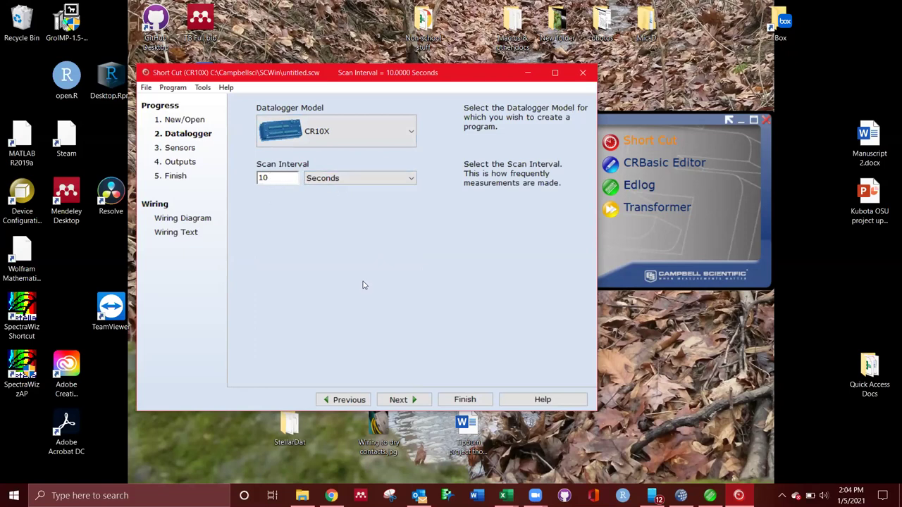
click(406, 399)
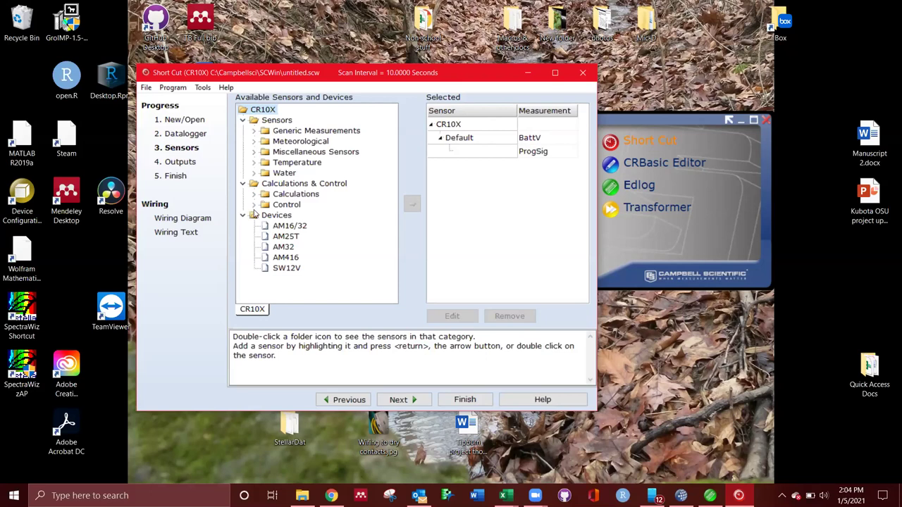
click(254, 207)
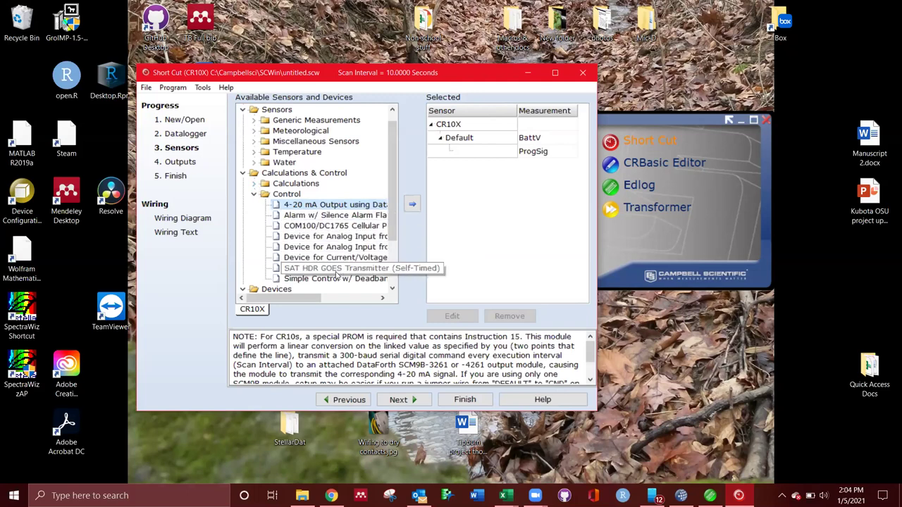
scroll(331, 282, down, 2)
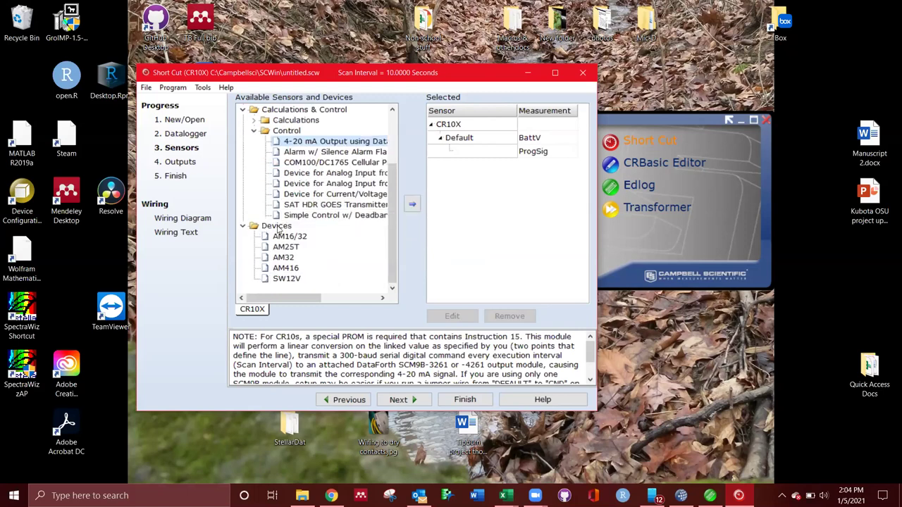
click(297, 279)
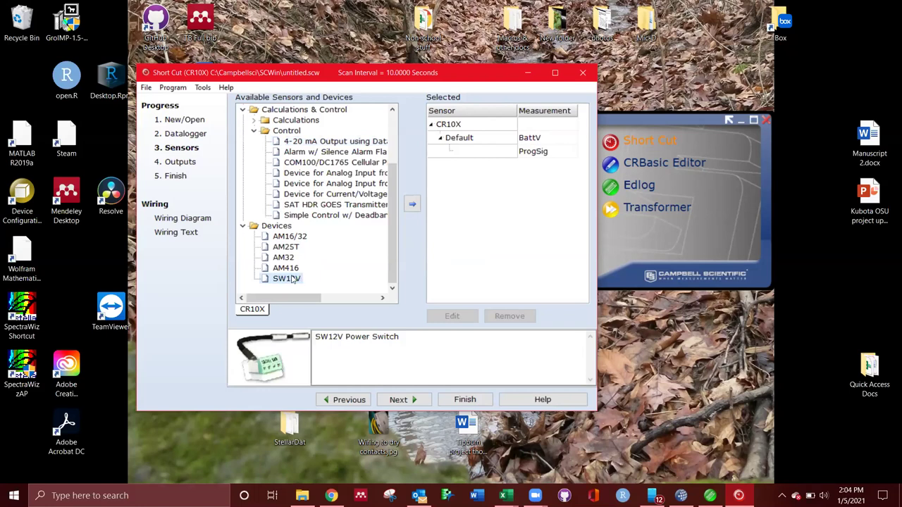
scroll(284, 239, up, 3)
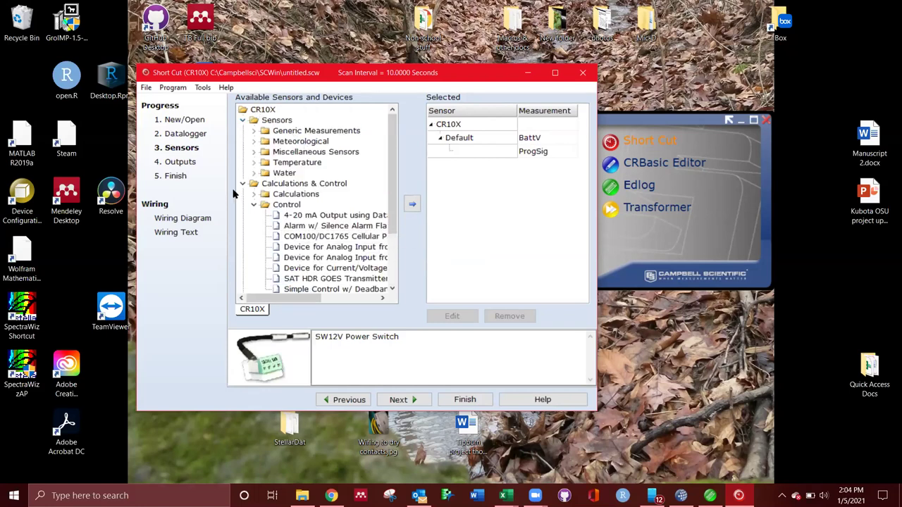
click(254, 197)
click(255, 196)
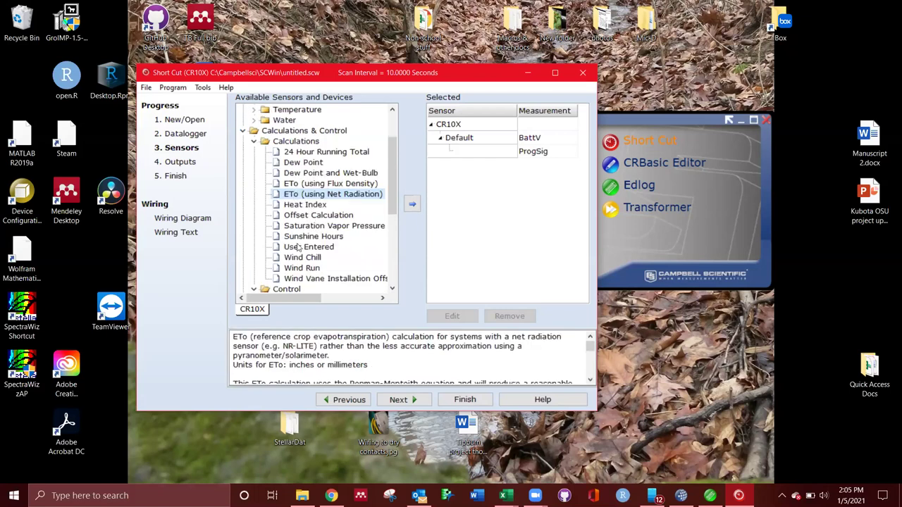
scroll(298, 248, down, 5)
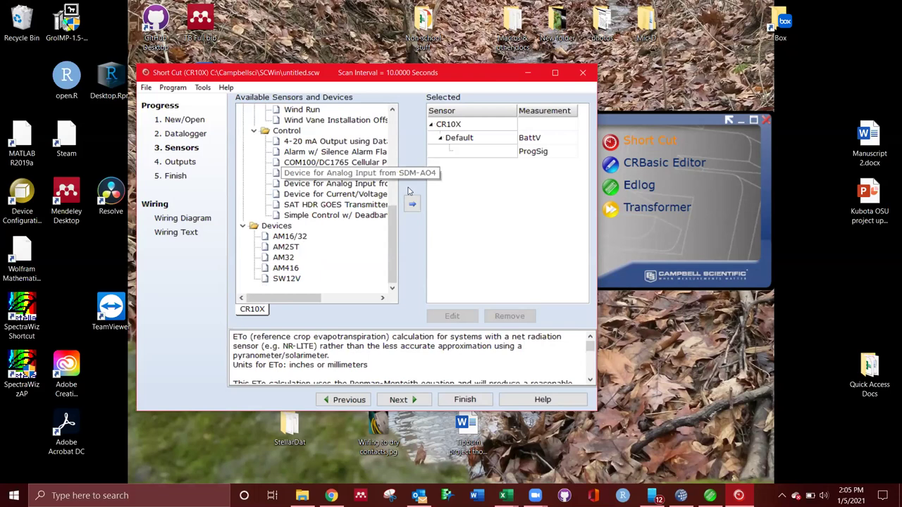
Maximize the window, expand Temperature in the sensor tree and select Datalogger Internal Temperature.
click(555, 73)
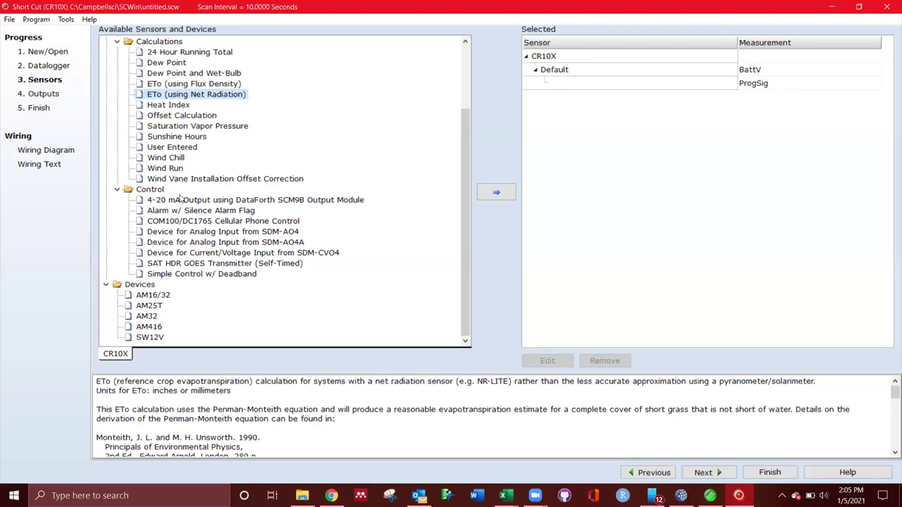
scroll(178, 200, up, 3)
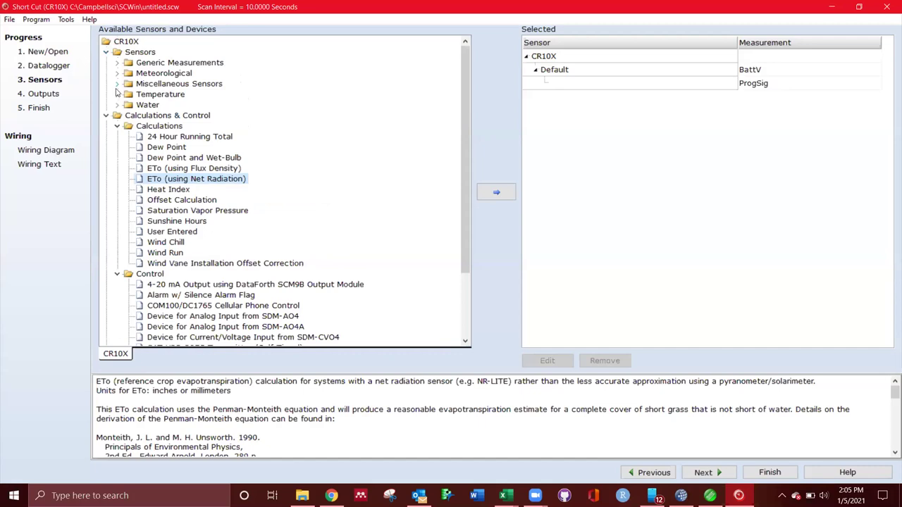
click(118, 94)
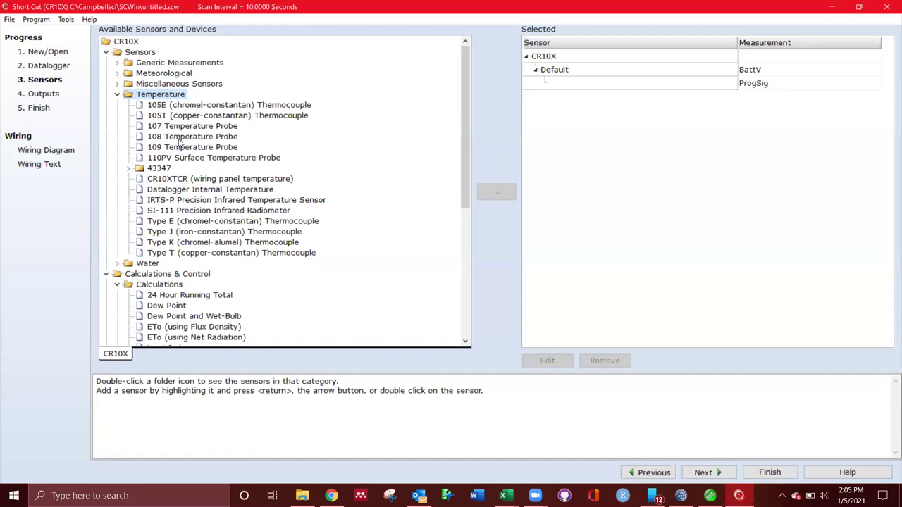
click(199, 190)
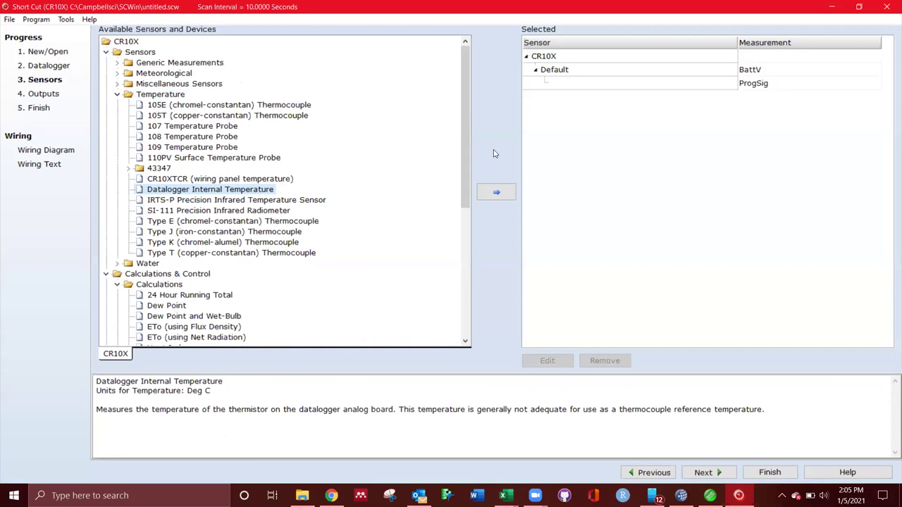
Add the Datalogger Internal Temperature sensor with its measurement renamed to Internal_.
click(497, 192)
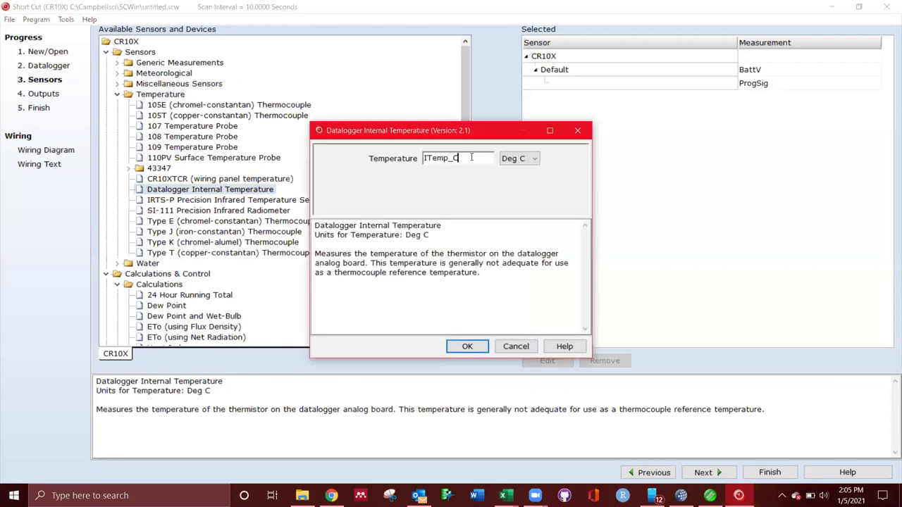
drag(472, 157, 397, 167)
text(Internal_)
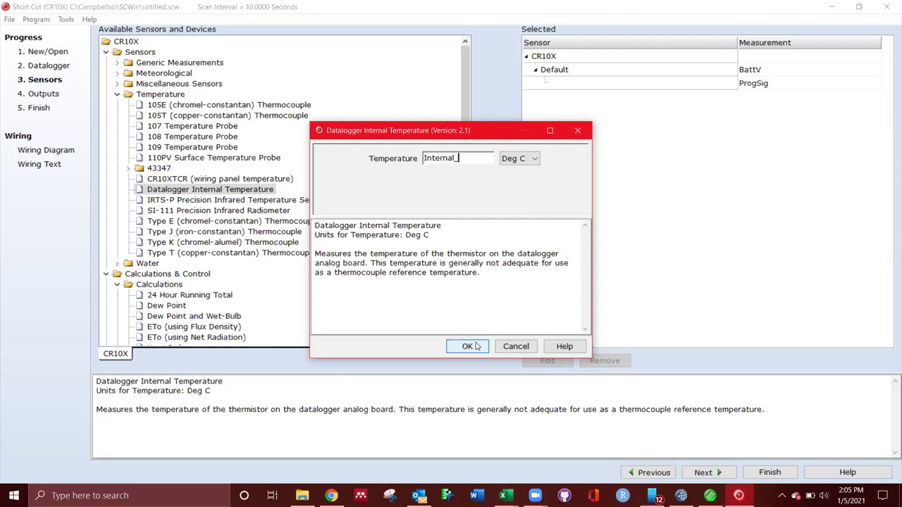
click(468, 346)
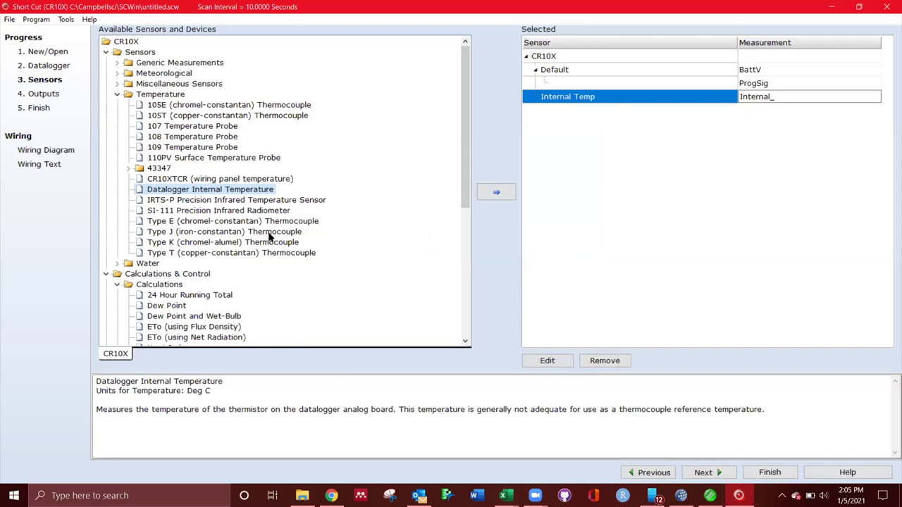
Add a Type T thermocouple named Temp_1, referenced to Internal_.
click(162, 255)
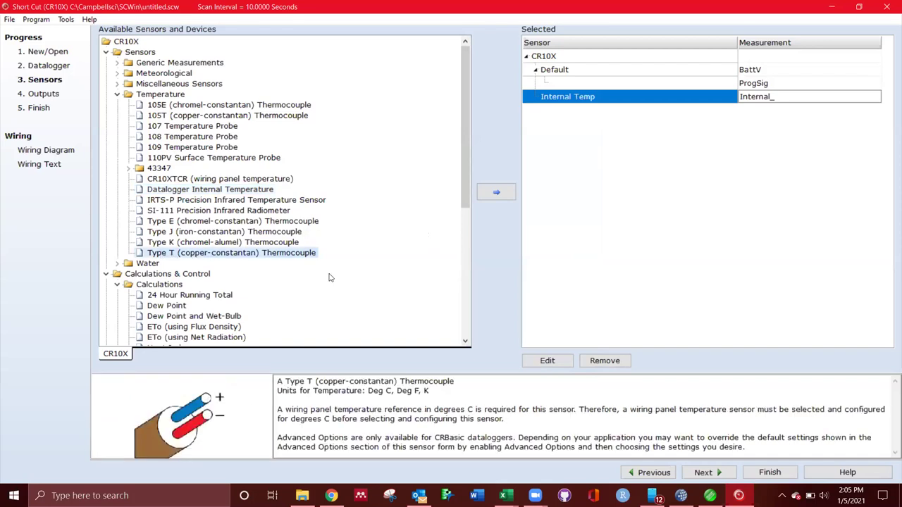
click(504, 193)
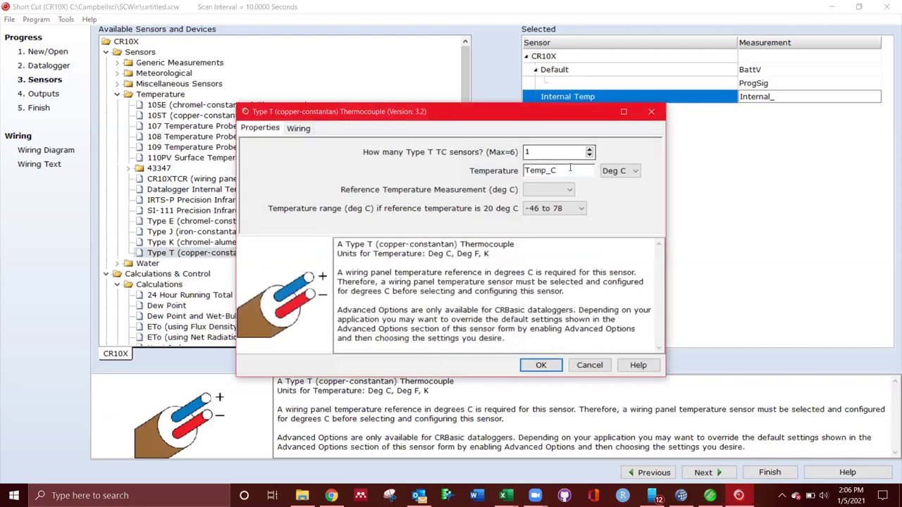
click(570, 170)
key(BackSpace)
text(1)
click(567, 190)
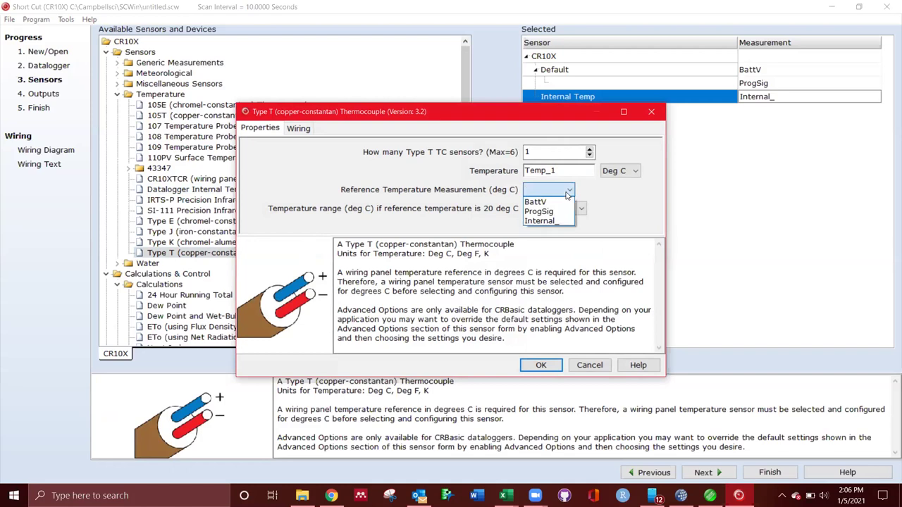
click(544, 221)
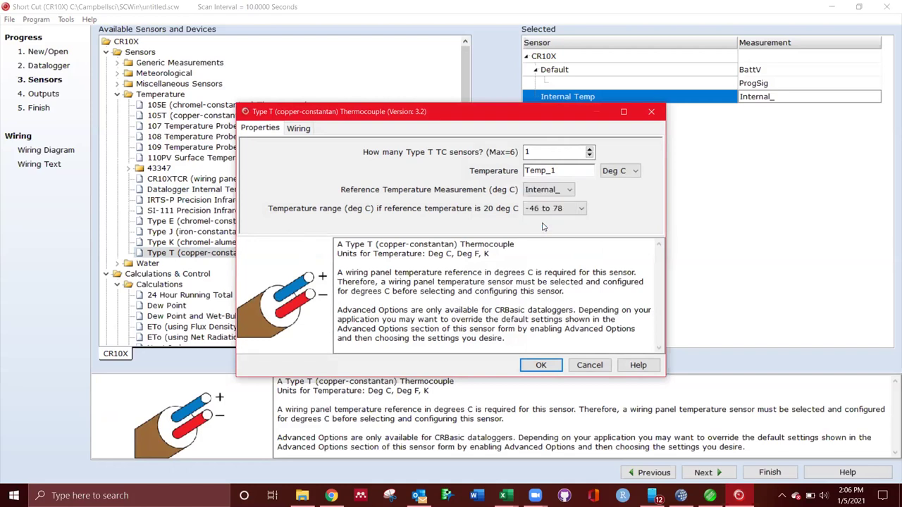
click(546, 366)
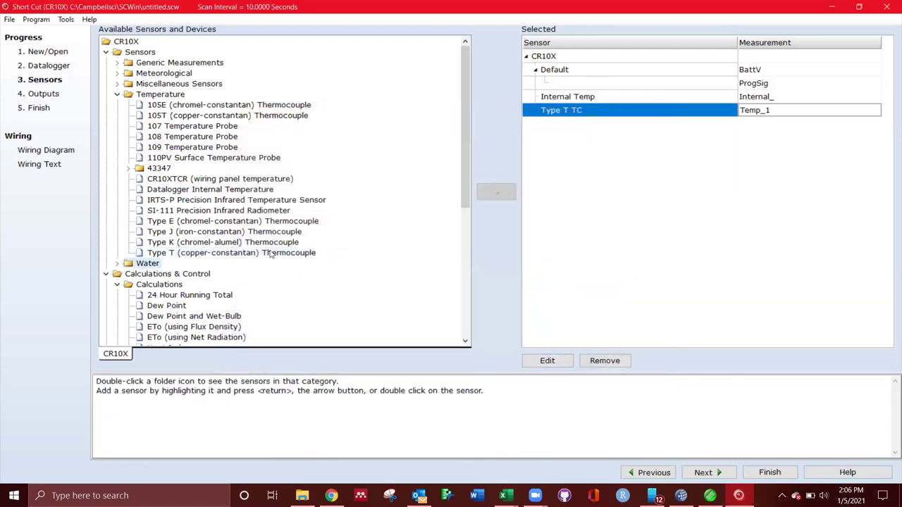
Add a second Type T thermocouple, Temp_2, also referenced to Internal_.
click(494, 193)
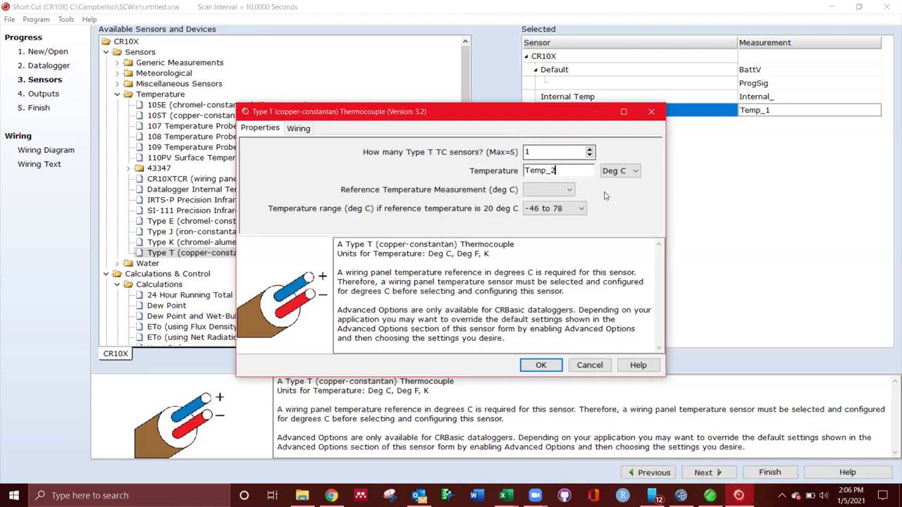
click(547, 190)
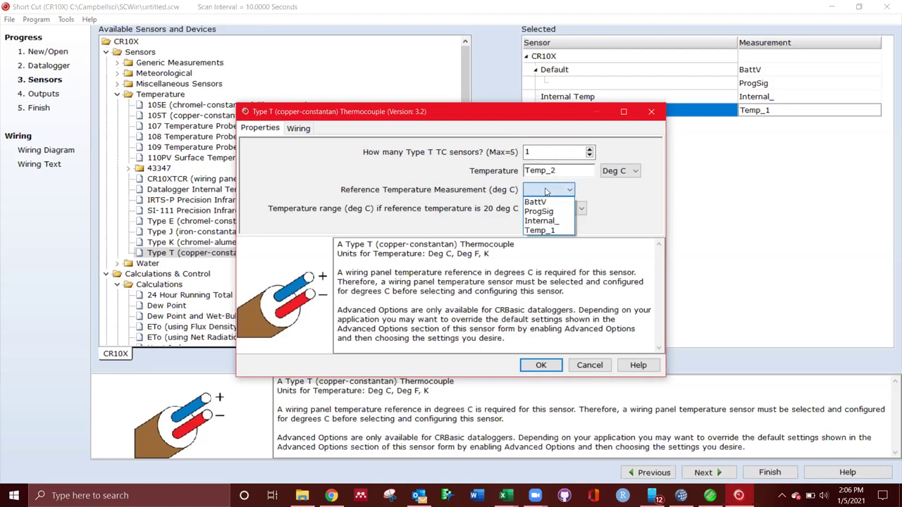
click(546, 231)
click(560, 190)
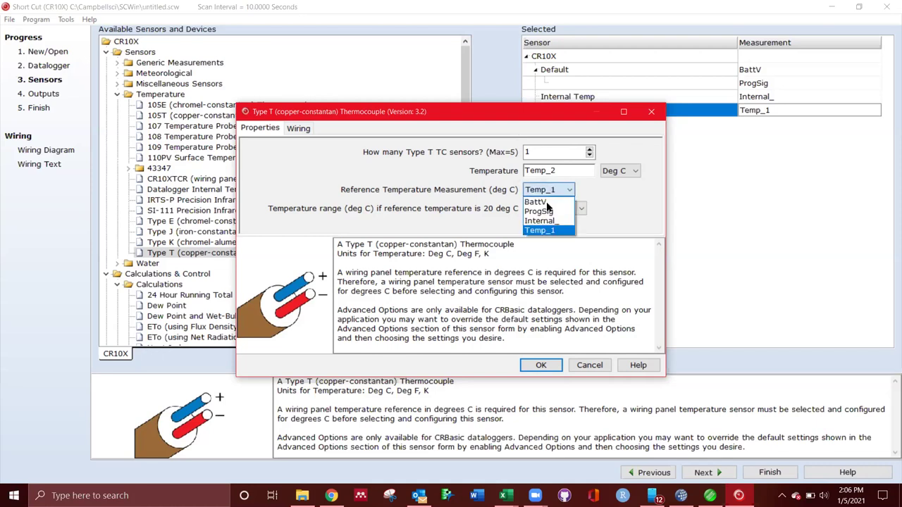
click(541, 220)
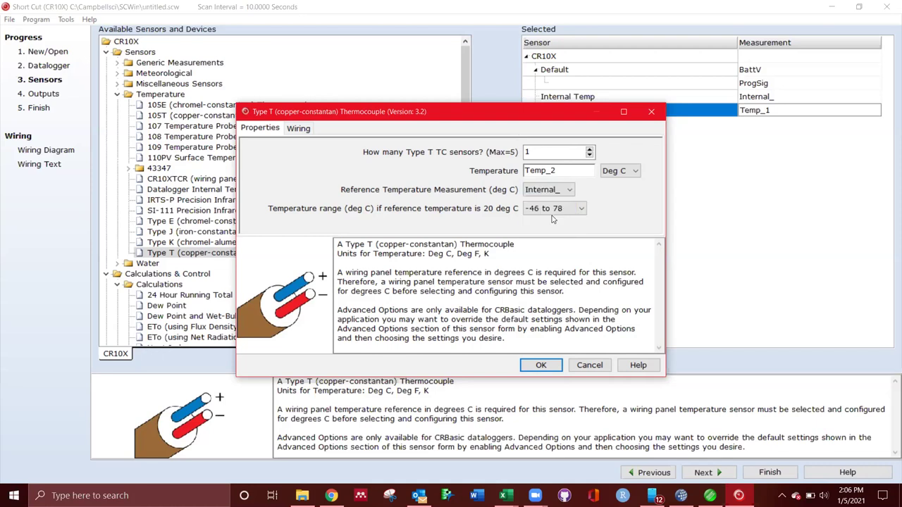
click(541, 365)
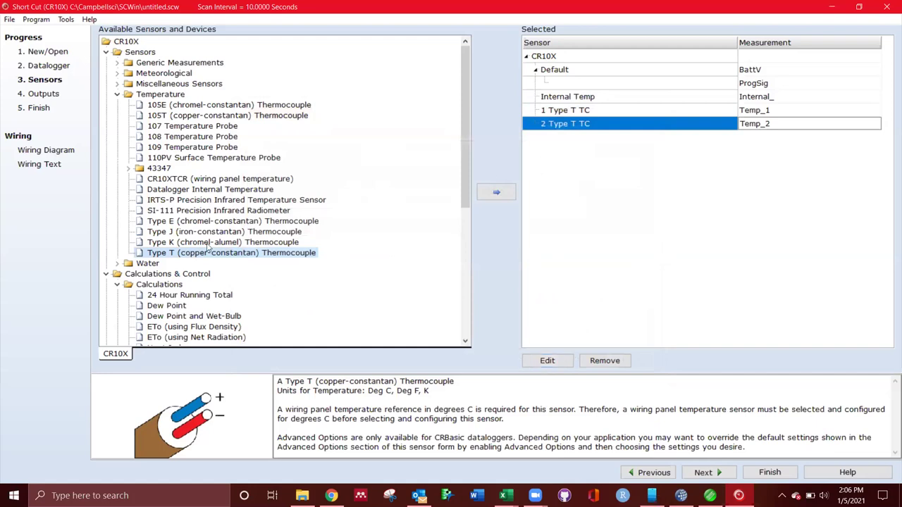
Add a third Type T thermocouple, Temp_3, referenced to Internal_.
click(504, 201)
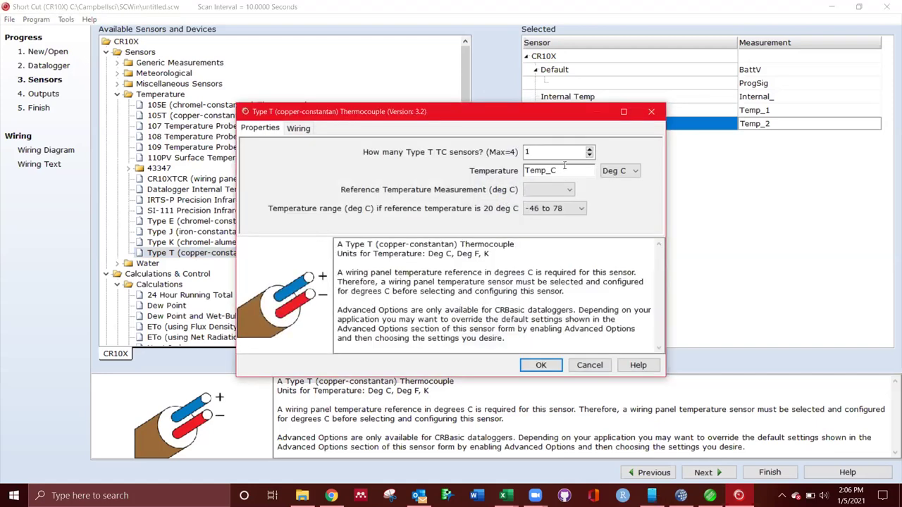
text(3)
click(553, 189)
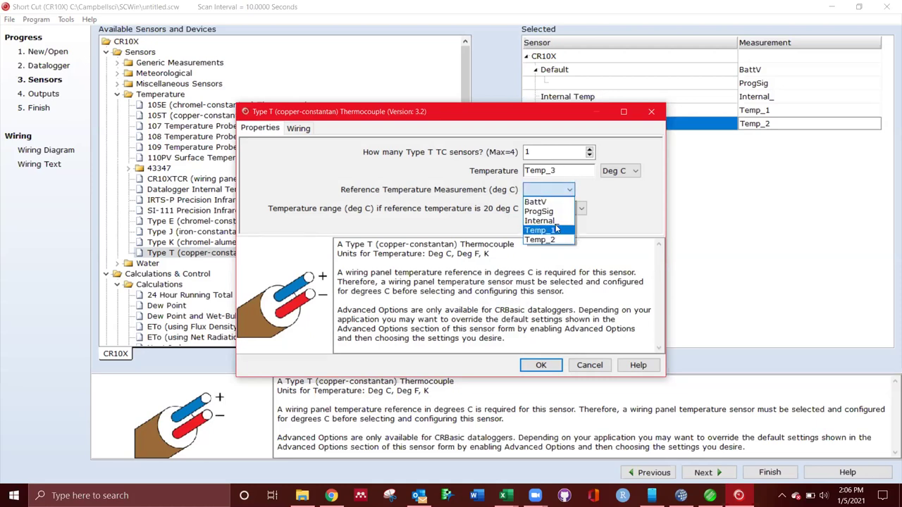
click(548, 222)
click(541, 365)
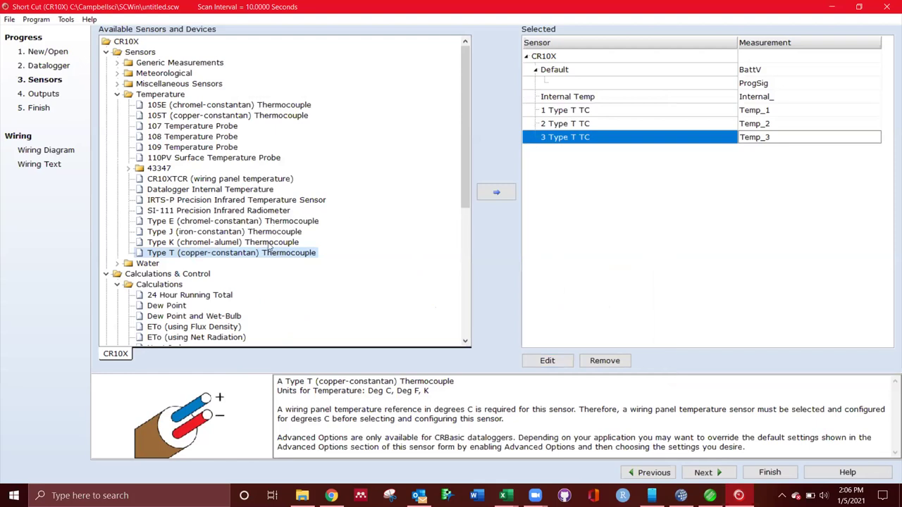
Add a fourth Type T thermocouple, Temp_4, referenced to Internal_.
click(486, 198)
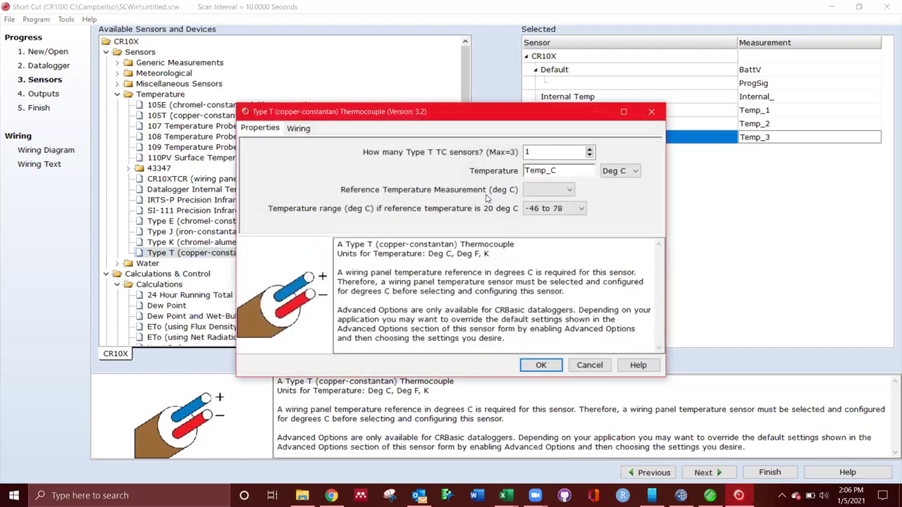
click(572, 169)
key(BackSpace)
text(4)
click(571, 189)
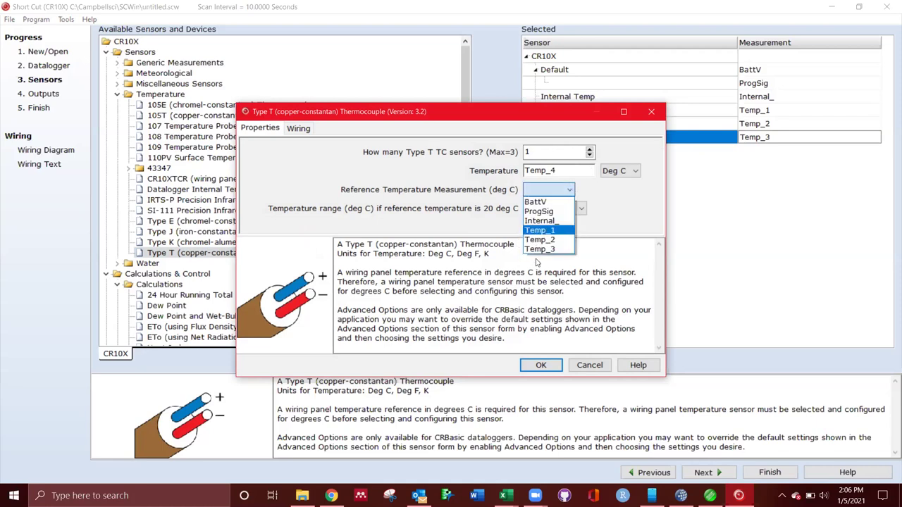
click(555, 223)
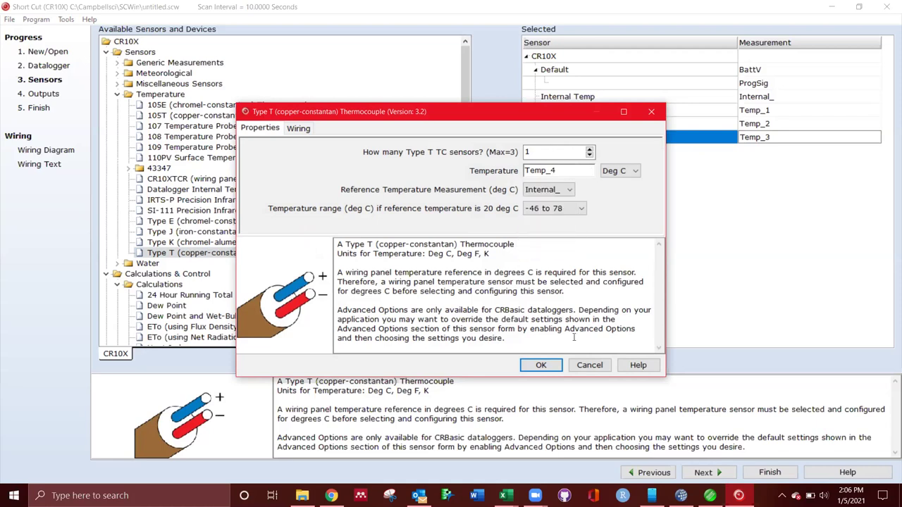
click(557, 174)
click(538, 367)
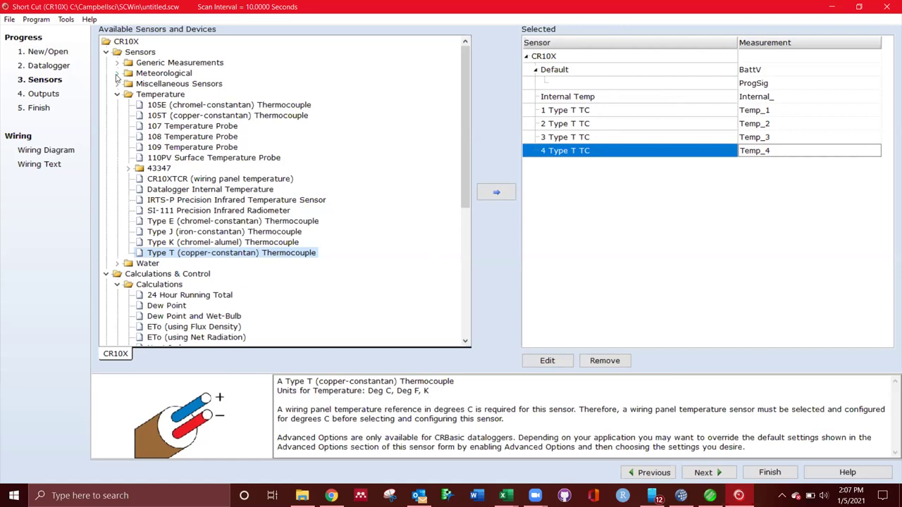
Add the HMP50/HMP60 from Meteorological > Relative Humidity & Temperature, renaming AirTC to Vaisala.
click(117, 74)
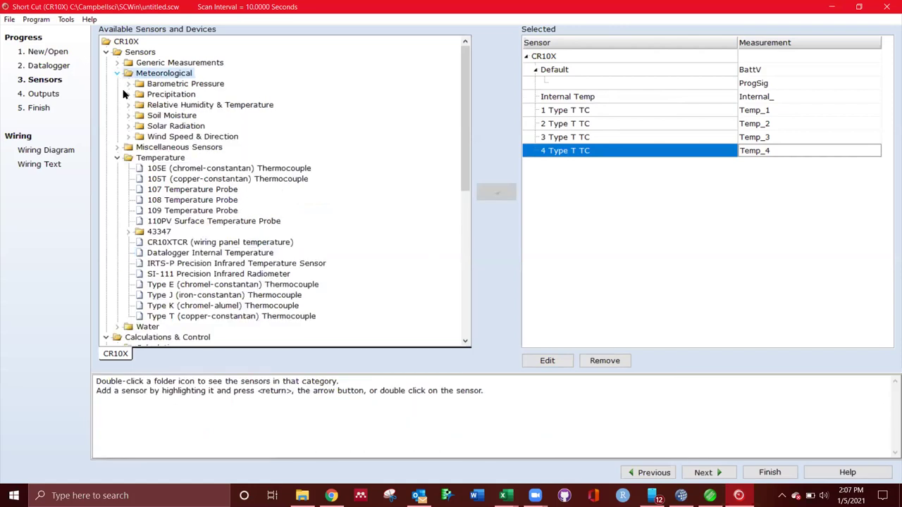
click(129, 105)
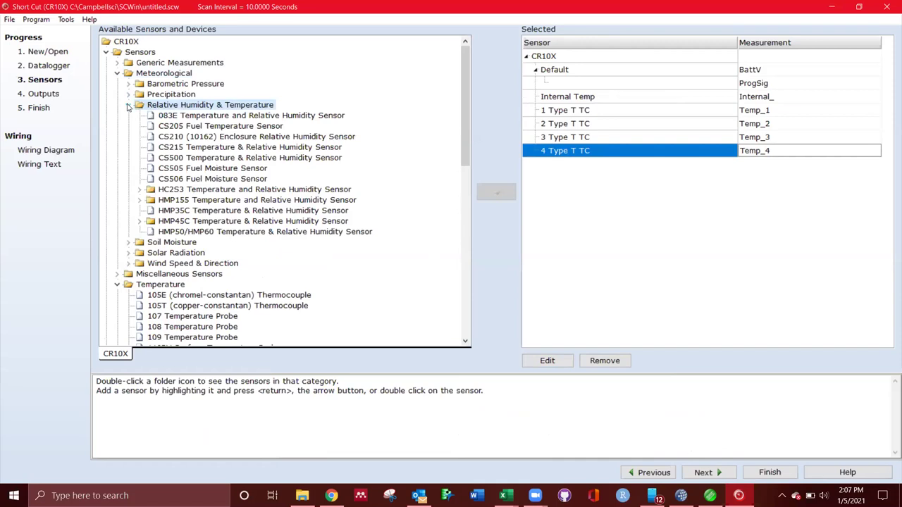
click(261, 234)
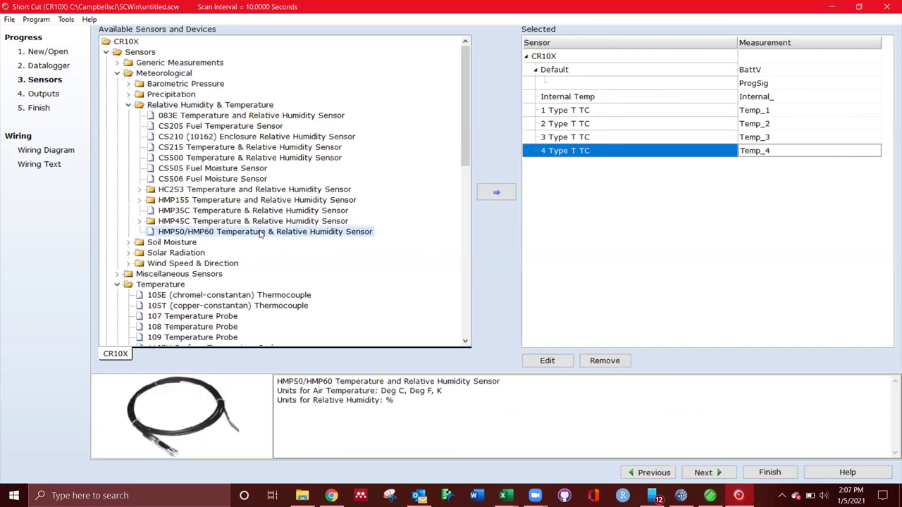
click(508, 195)
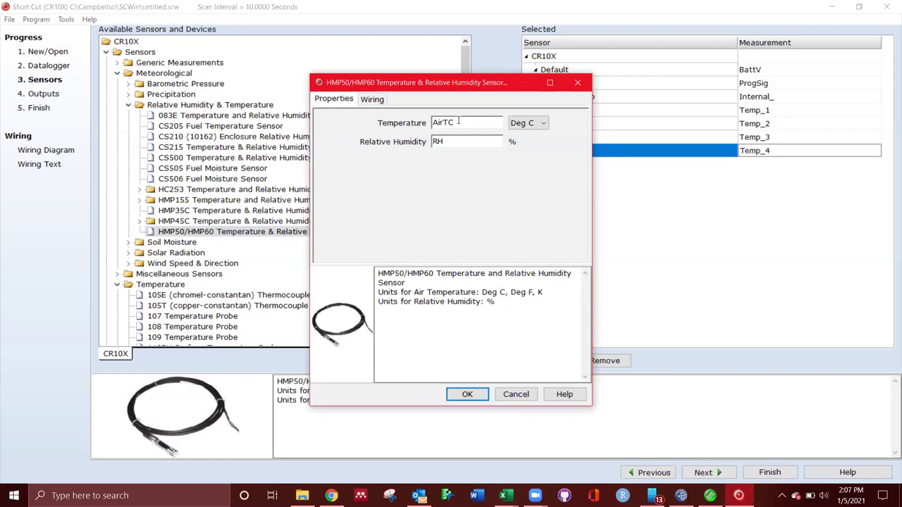
drag(458, 122, 372, 116)
text(Vaisala)
click(463, 394)
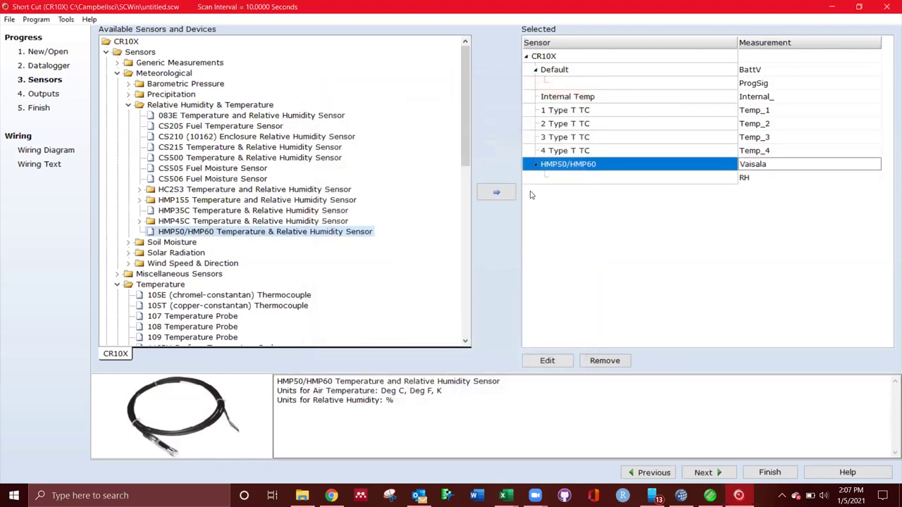
click(537, 177)
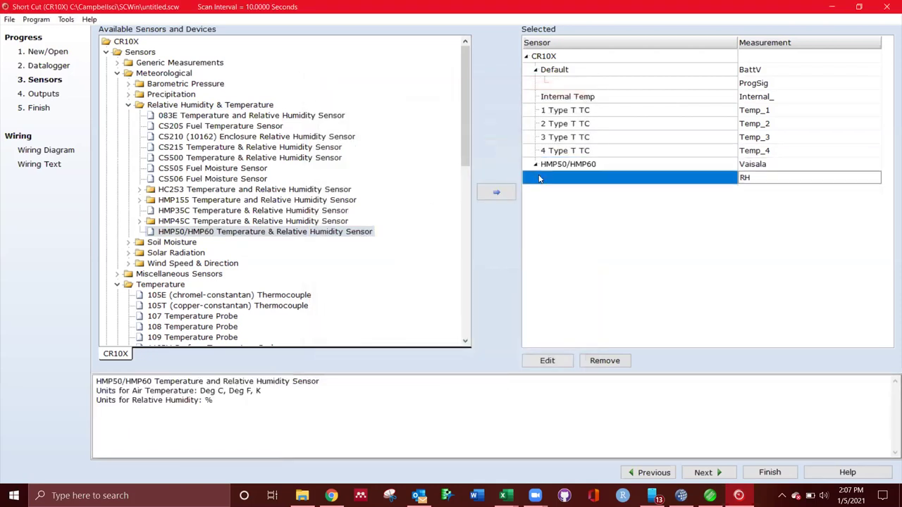
click(541, 165)
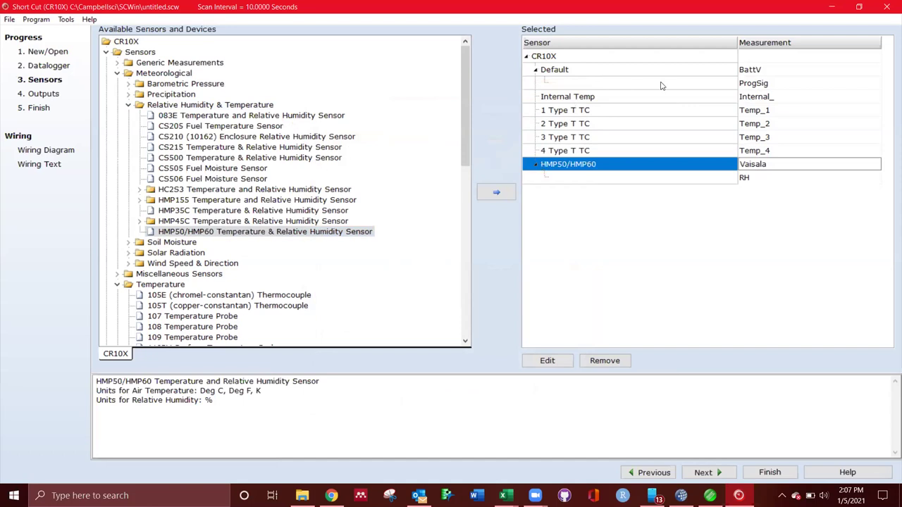
click(615, 99)
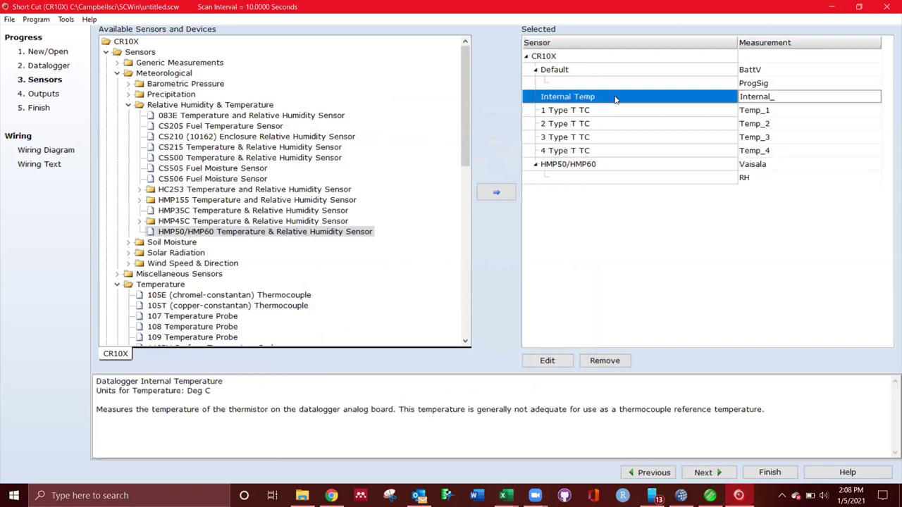
click(559, 359)
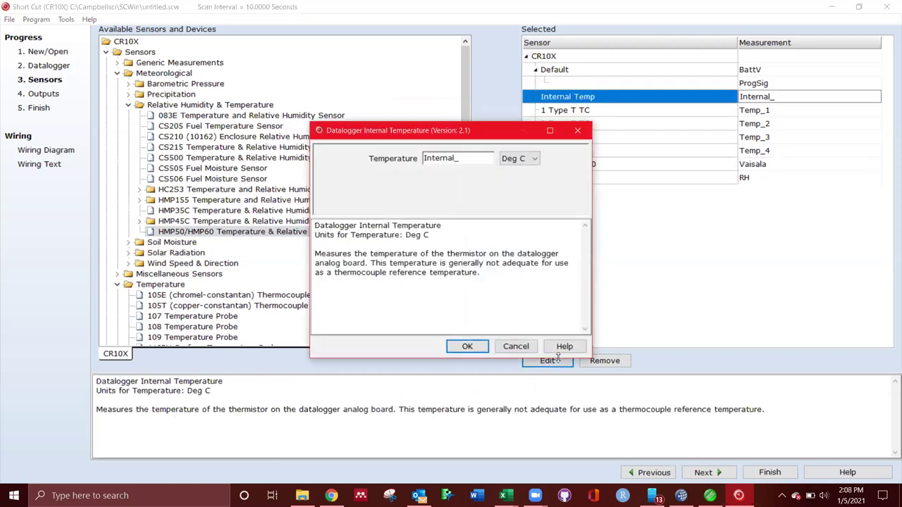
click(467, 346)
click(584, 110)
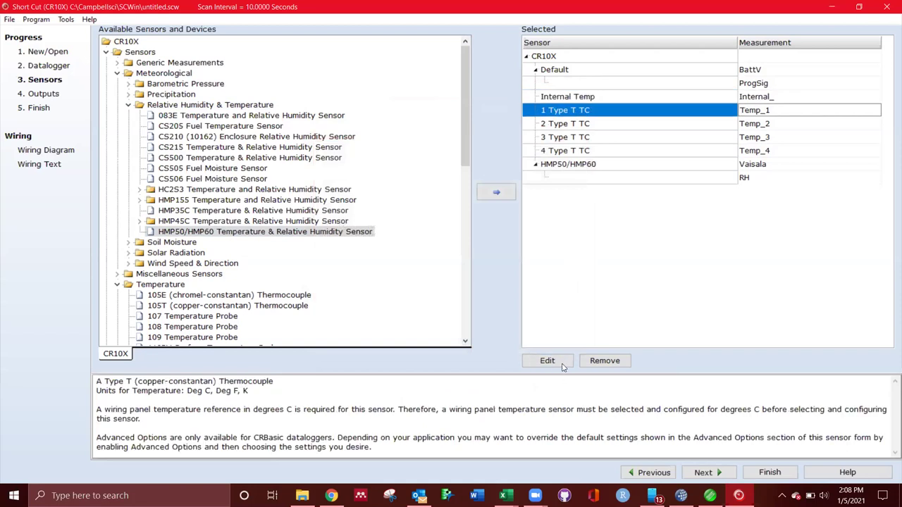
click(560, 363)
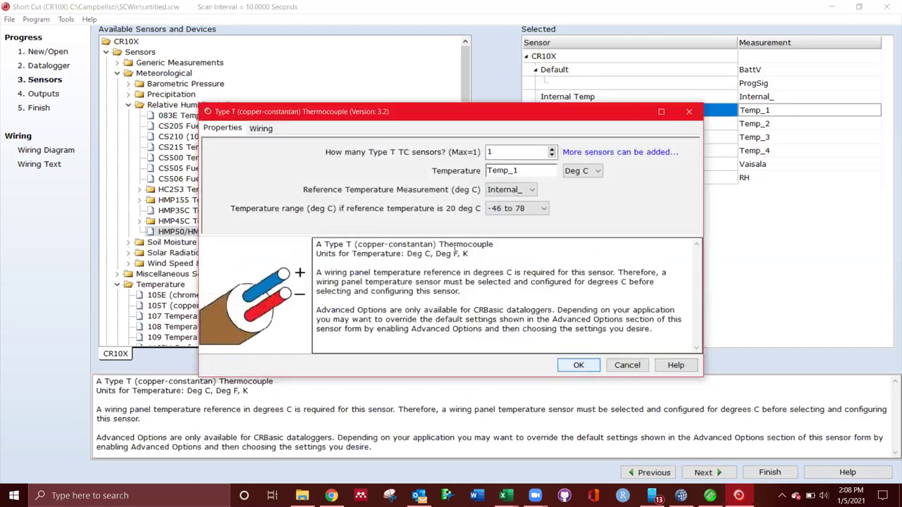
click(578, 365)
click(579, 125)
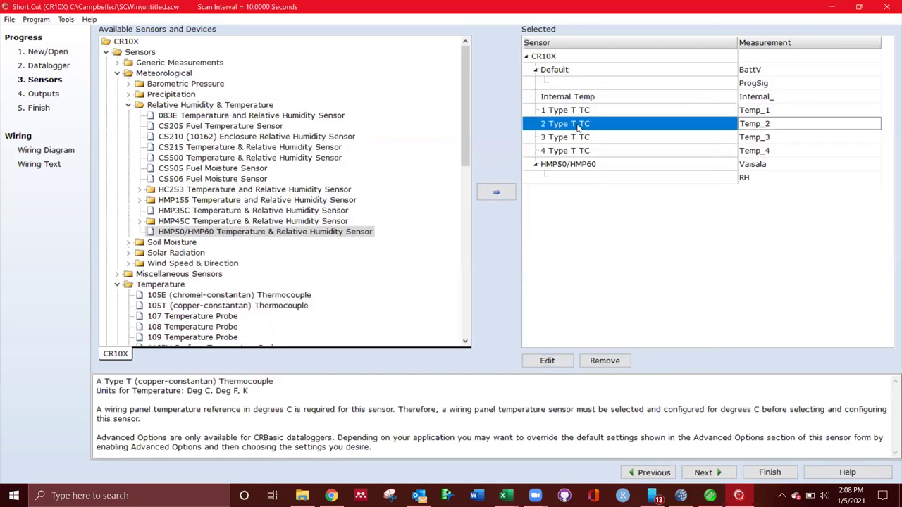
click(549, 360)
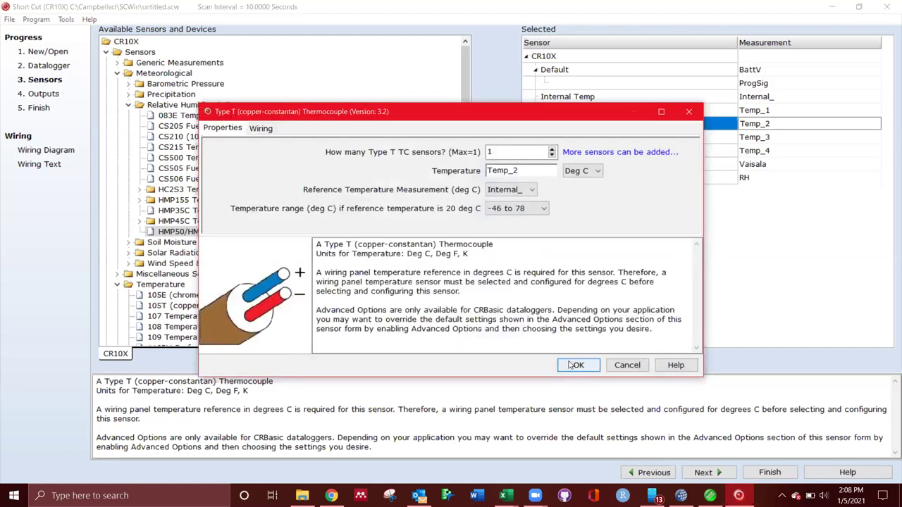
click(575, 365)
click(599, 138)
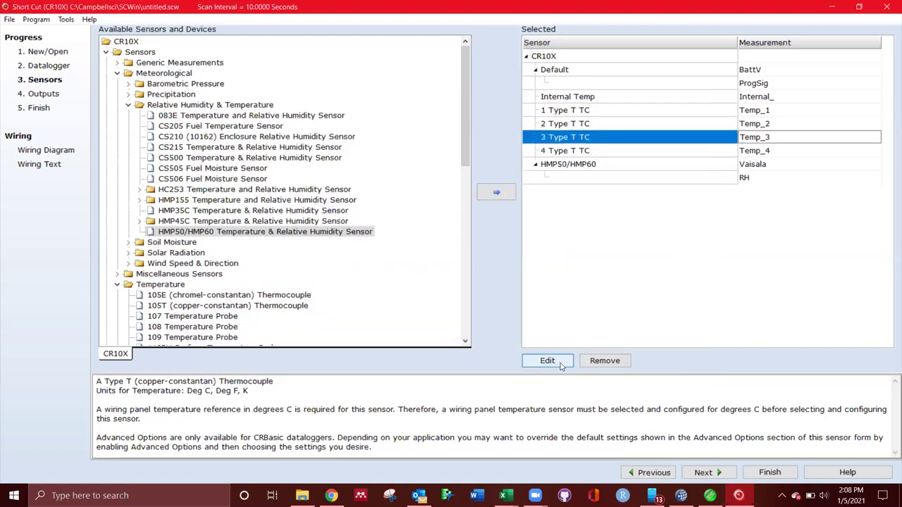
click(562, 365)
click(628, 364)
click(599, 151)
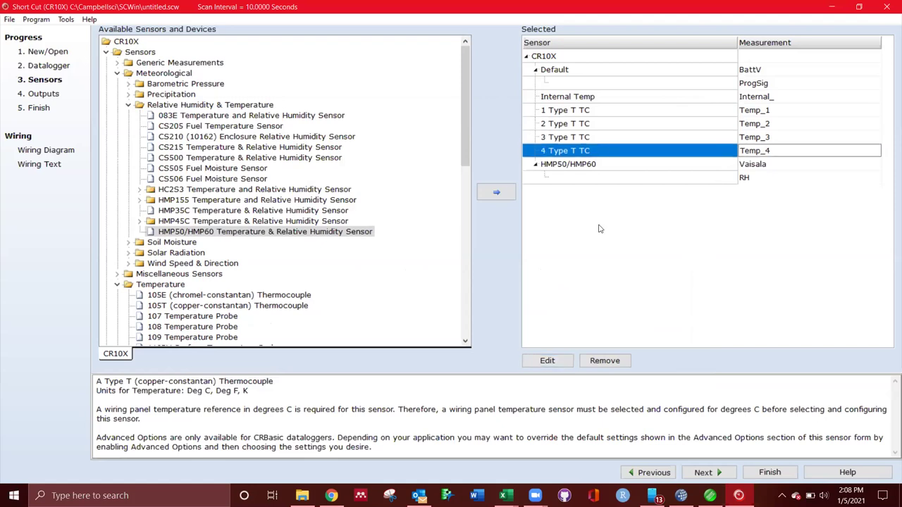
click(548, 360)
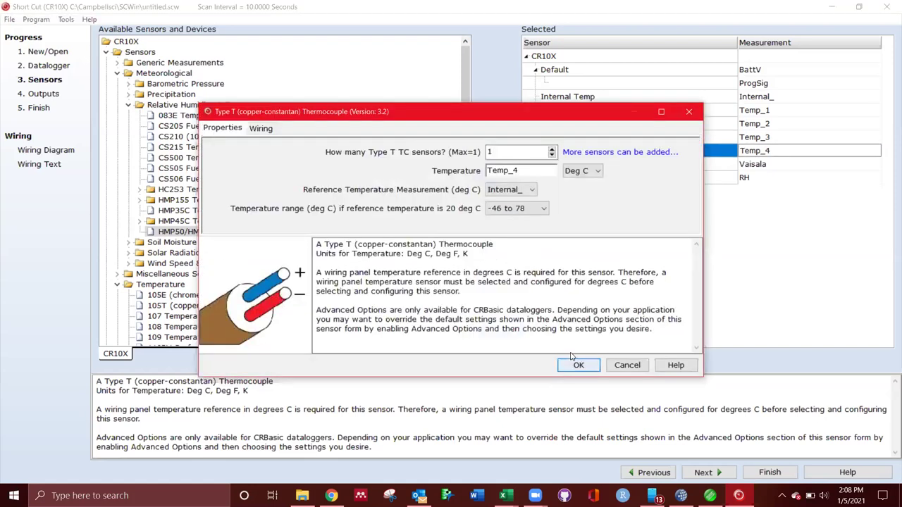
click(576, 364)
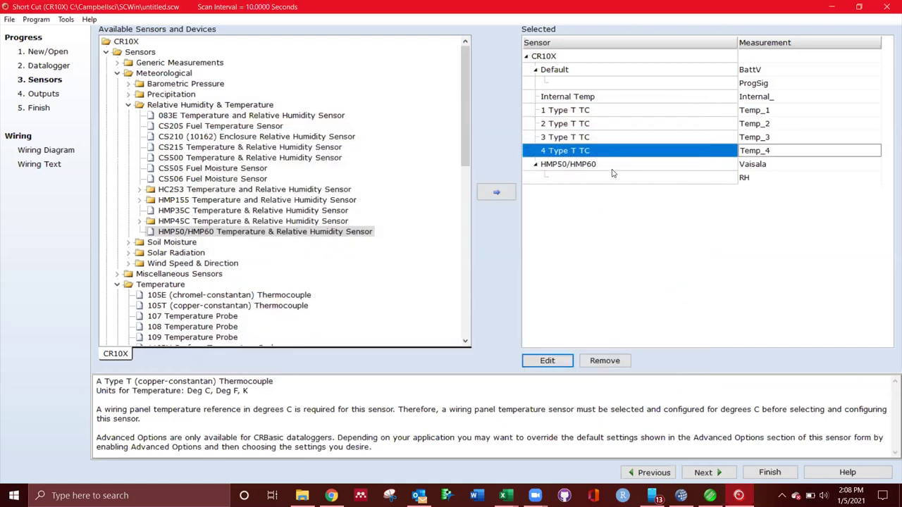
click(611, 166)
click(555, 366)
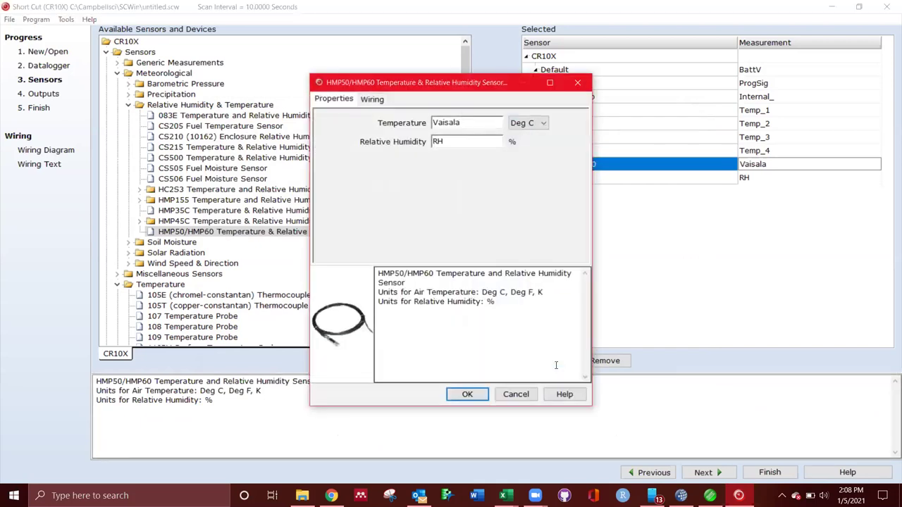
click(372, 99)
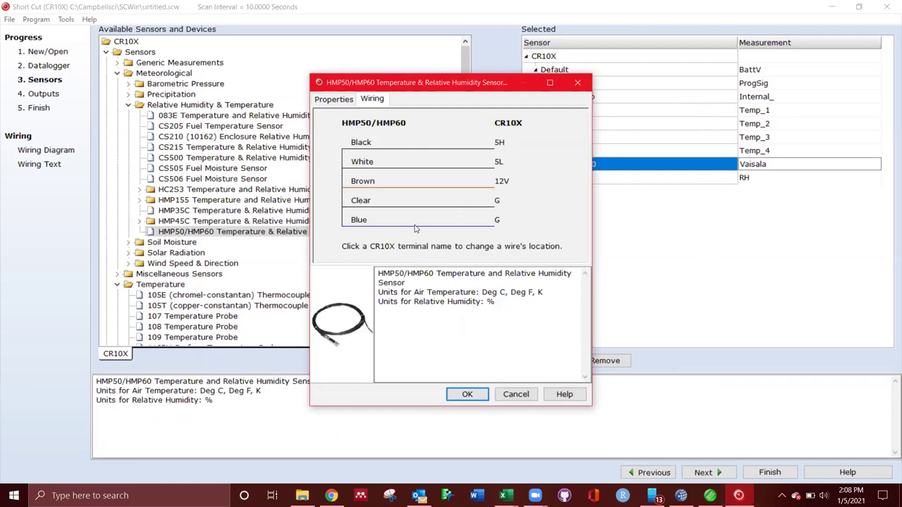
click(468, 394)
key(Up)
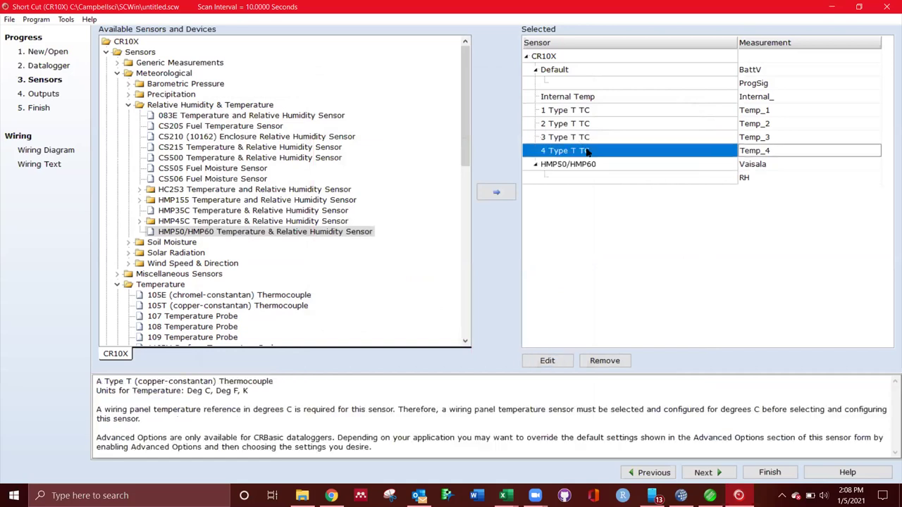
click(558, 365)
click(268, 134)
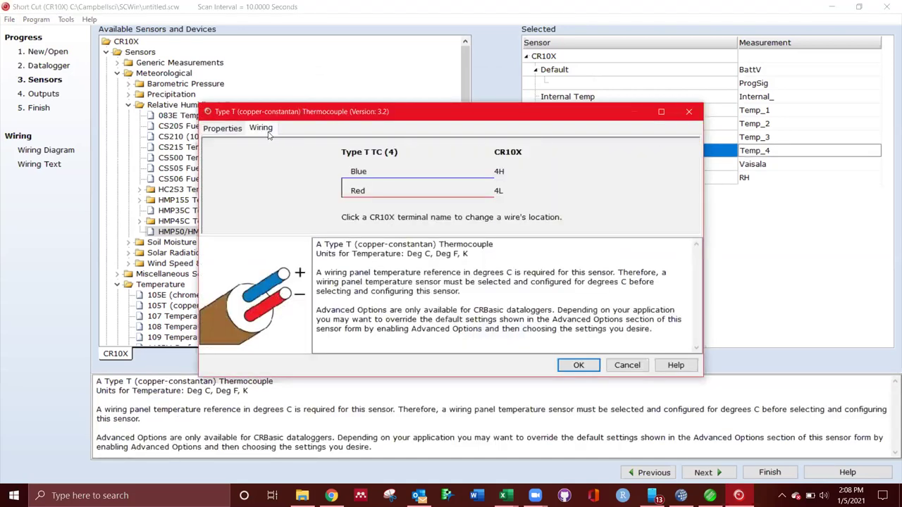
click(578, 365)
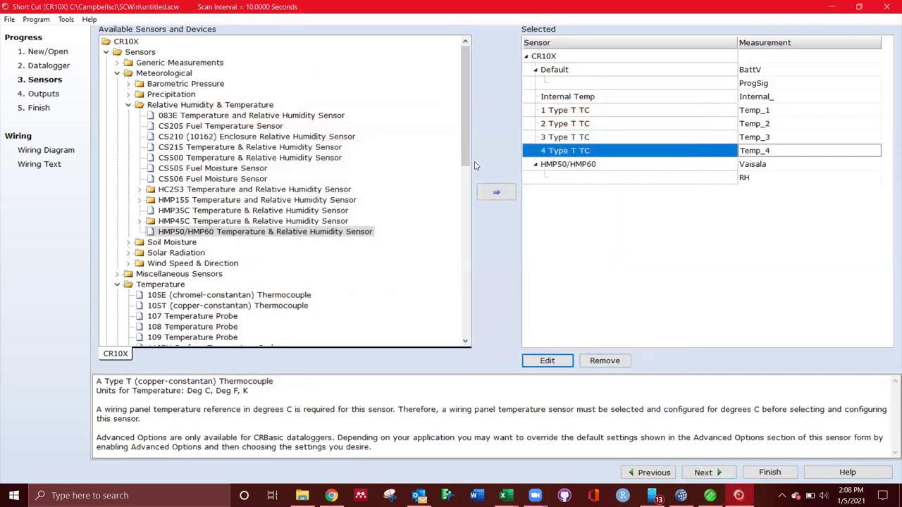
Select RH, then find Simple Control w/ Deadband under the Control folder.
click(573, 182)
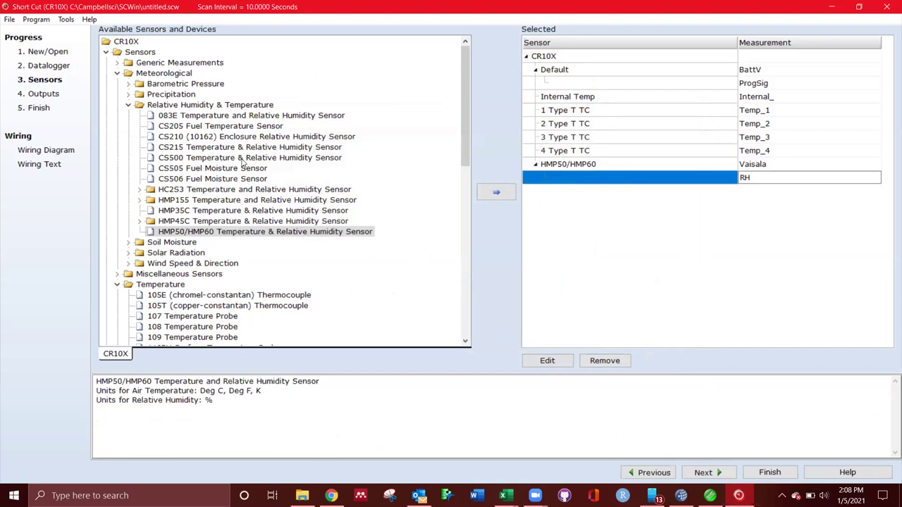
drag(466, 95, 456, 272)
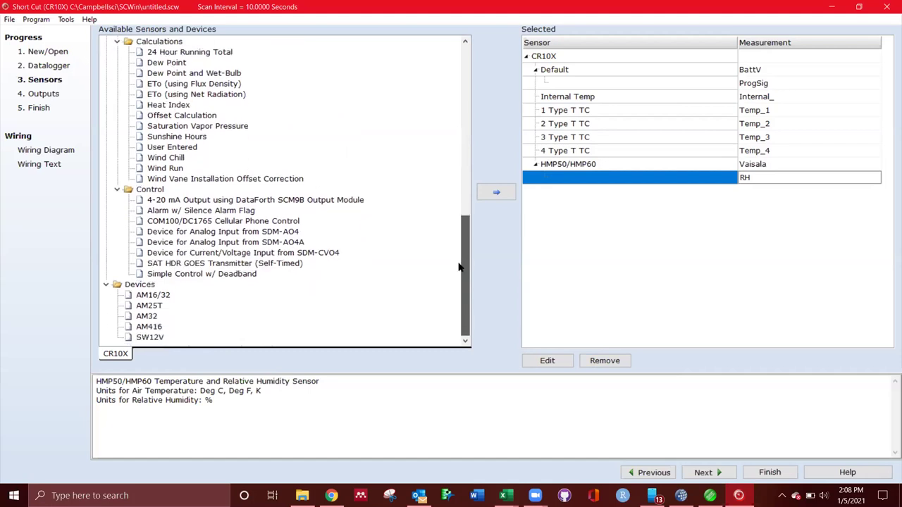
click(148, 191)
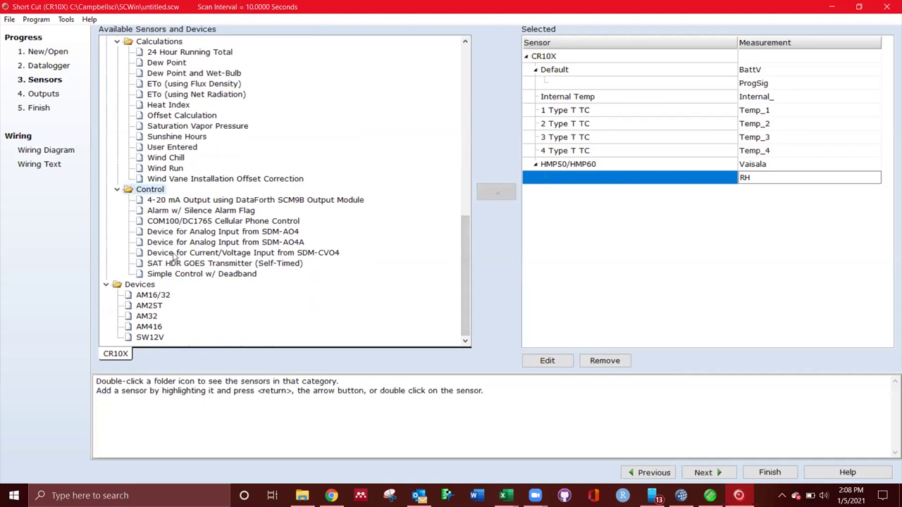
click(151, 276)
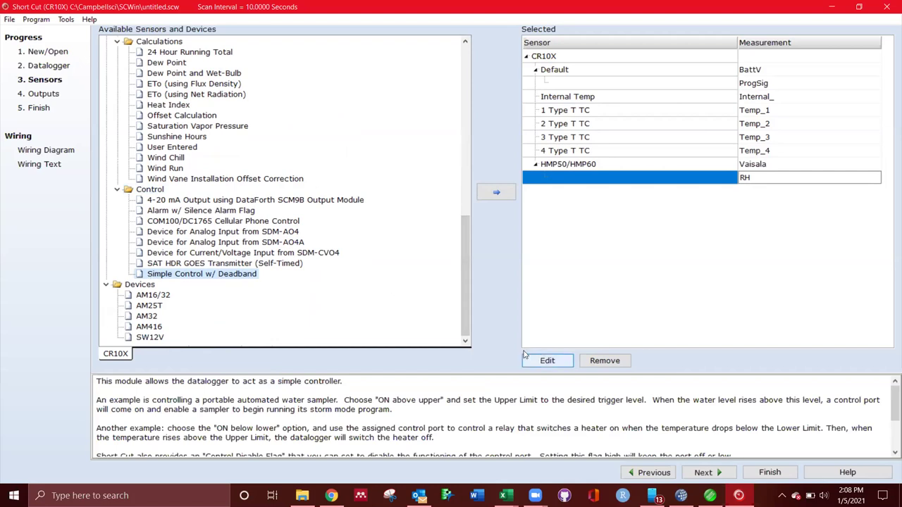
Add Simple Control w/ Deadband on RH: port high below lower limit 70, low above upper limit 80.
click(496, 191)
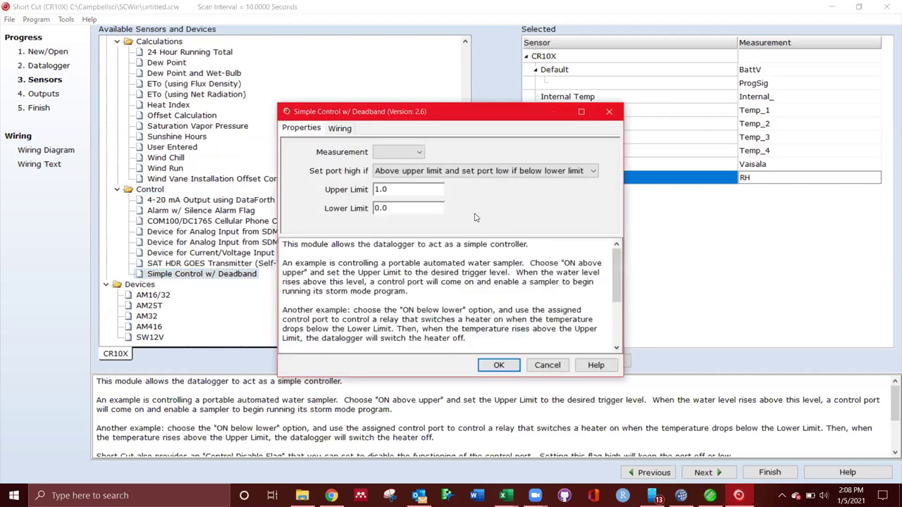
click(387, 157)
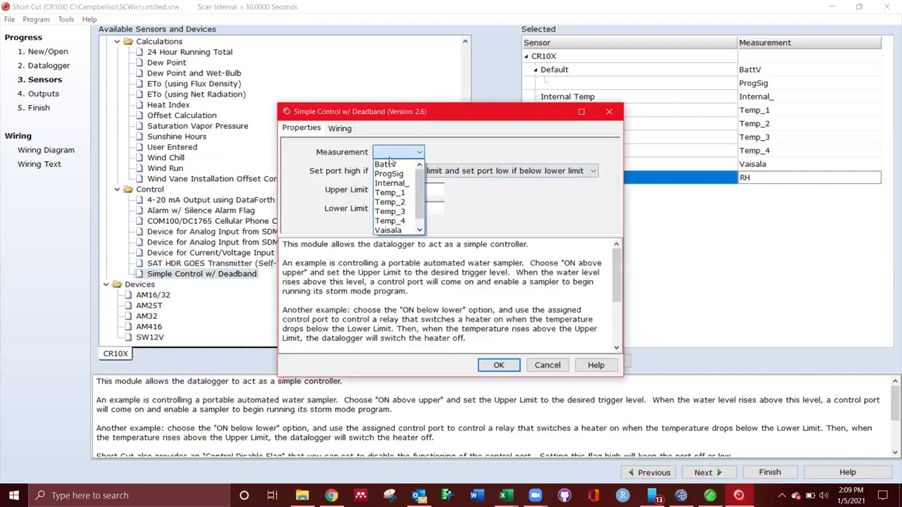
scroll(396, 225, down, 1)
click(384, 230)
click(417, 172)
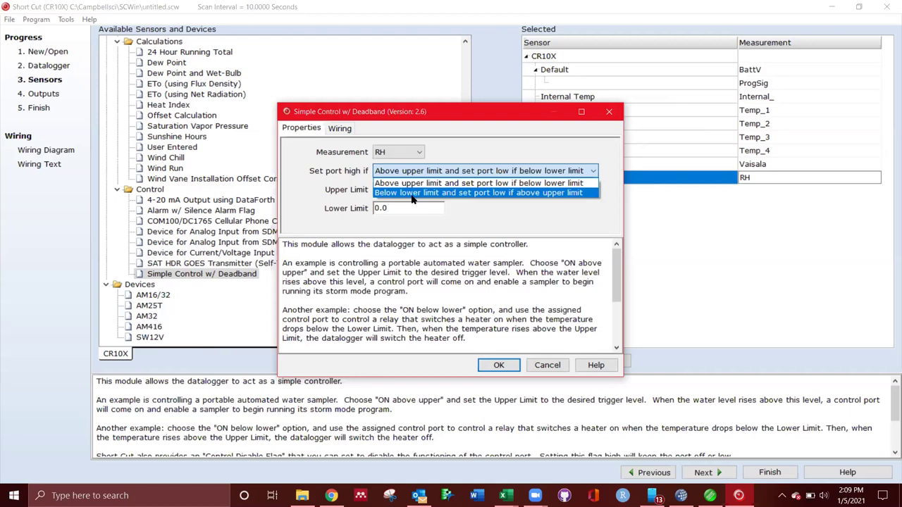
click(463, 193)
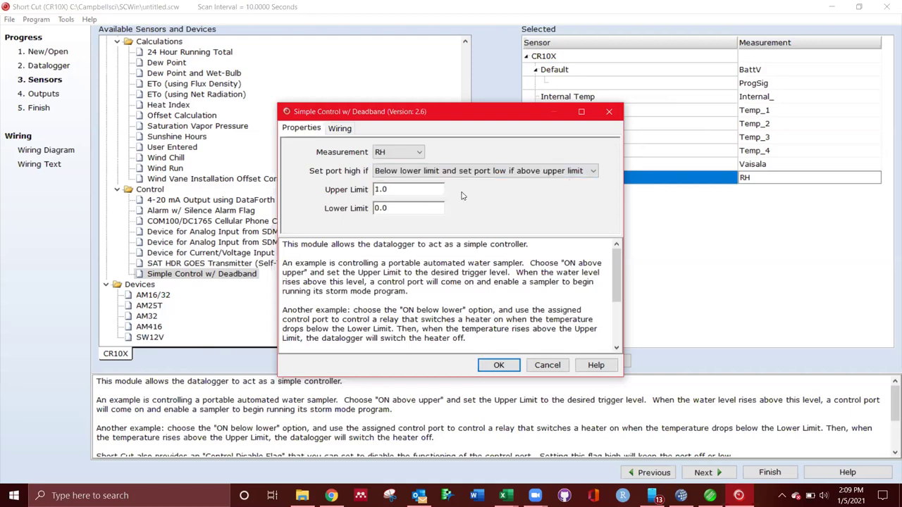
double_click(427, 186)
text(80)
key(Tab)
text(70)
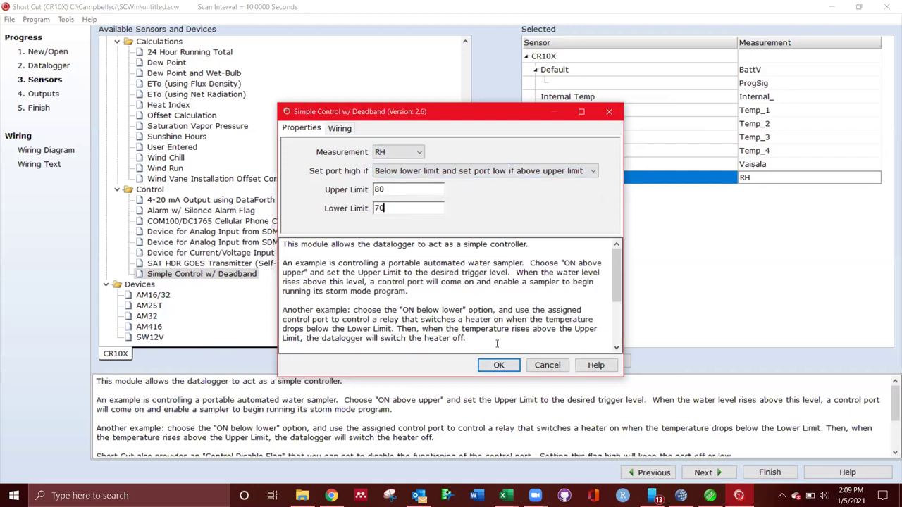
click(498, 365)
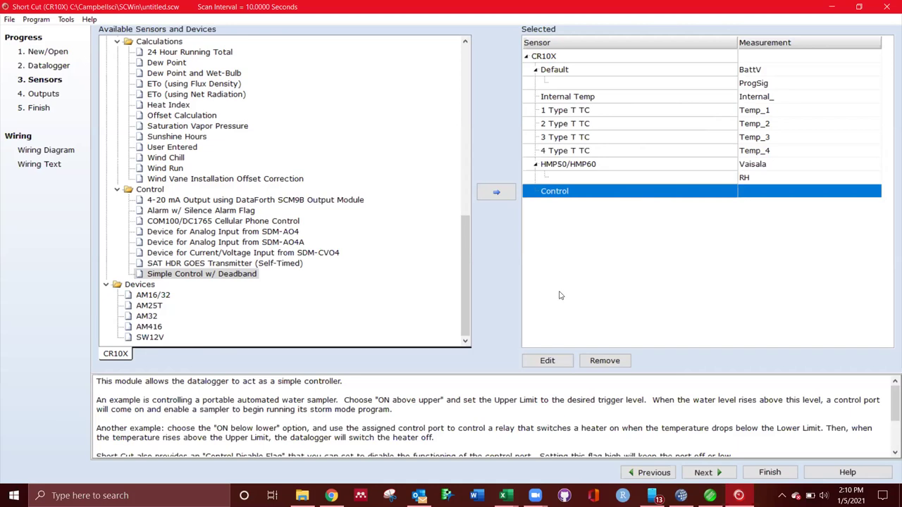
Go to Outputs, check table 102, then set table 101 to store every 15.
click(707, 473)
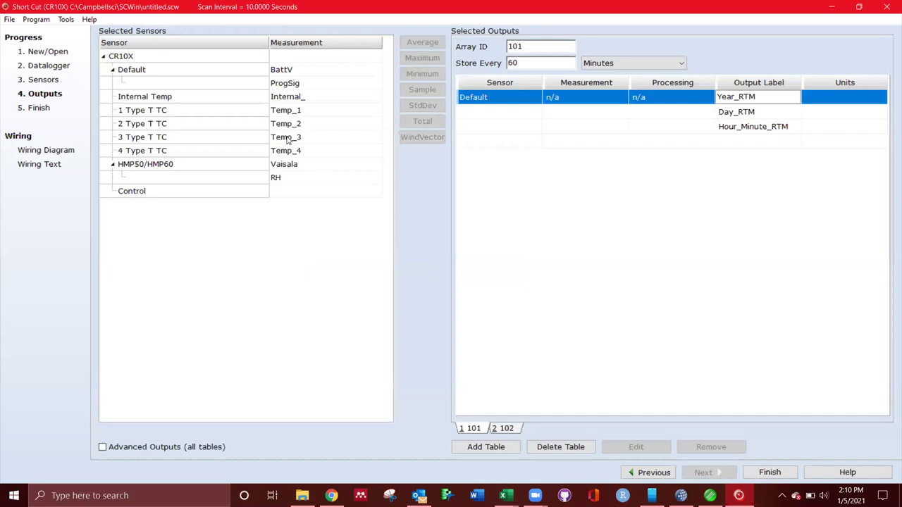
click(177, 71)
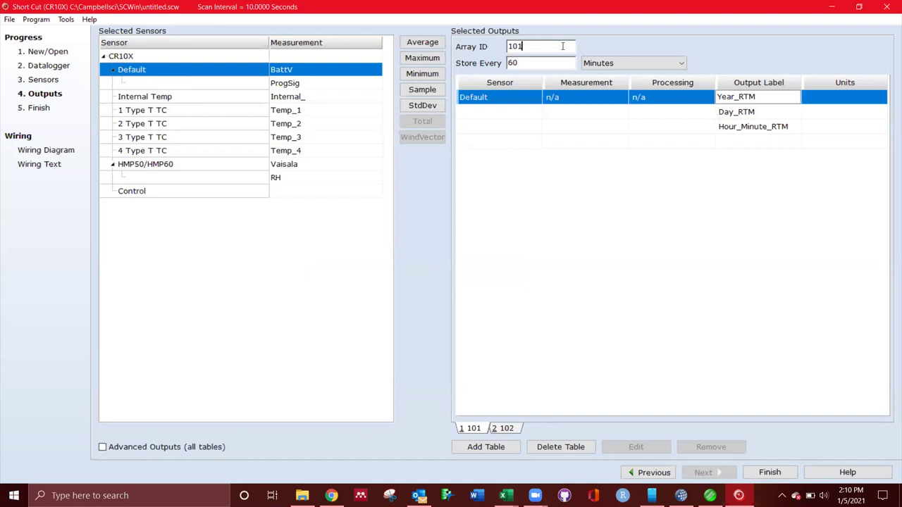
click(512, 433)
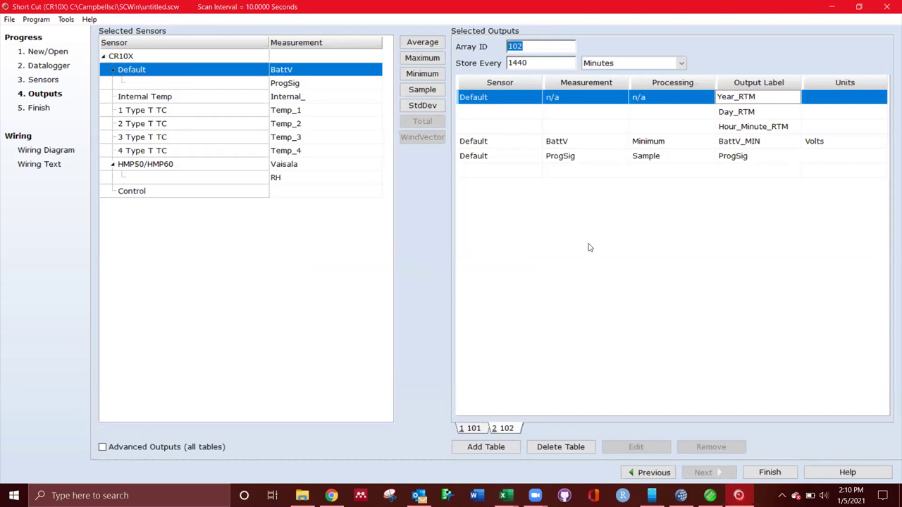
click(471, 431)
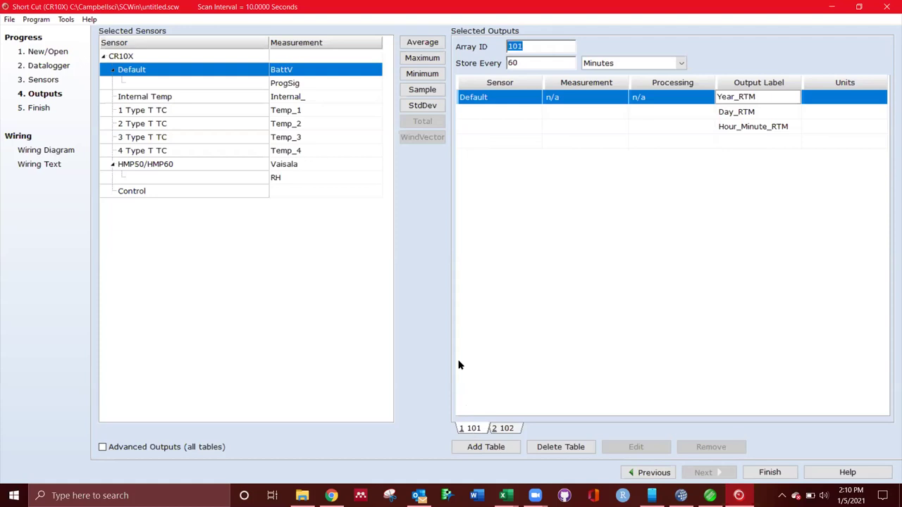
click(572, 51)
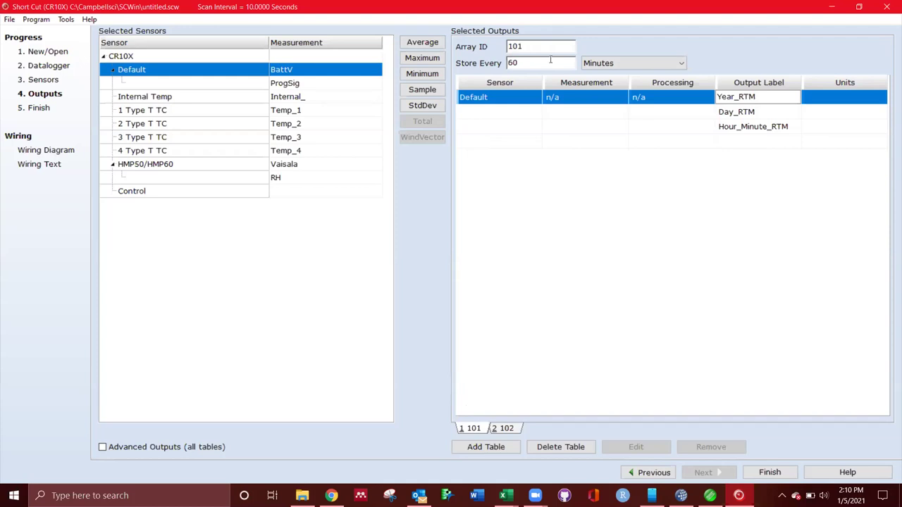
key(Tab)
text(15)
Review the measurements from Internal Temp through Control, keeping the storage interval in Minutes.
click(241, 93)
click(187, 113)
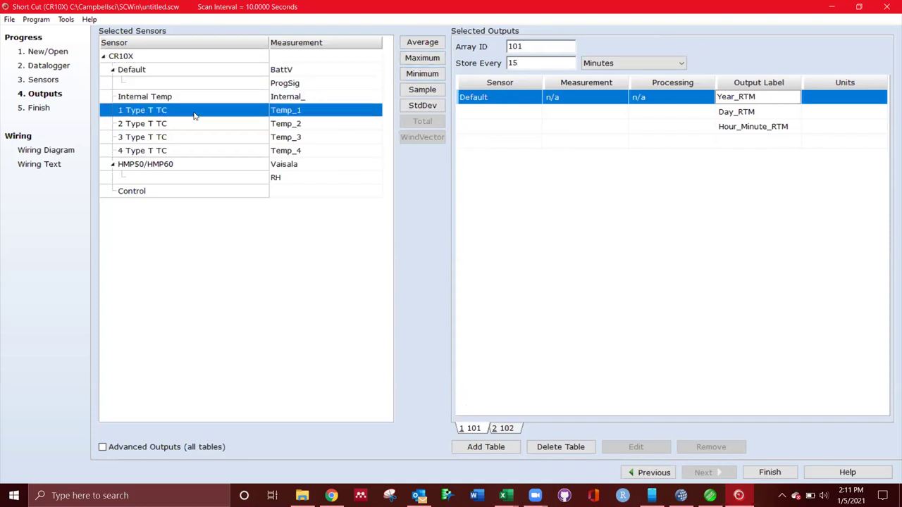
click(243, 127)
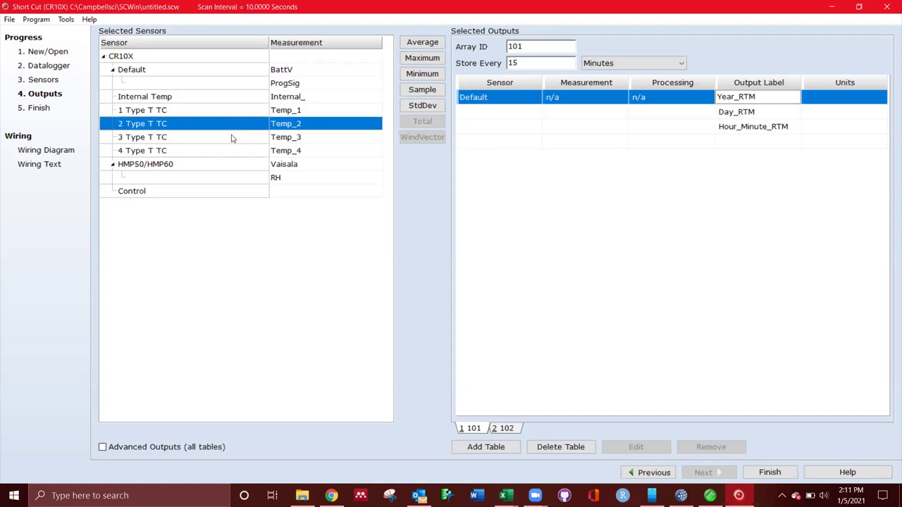
click(233, 137)
click(240, 151)
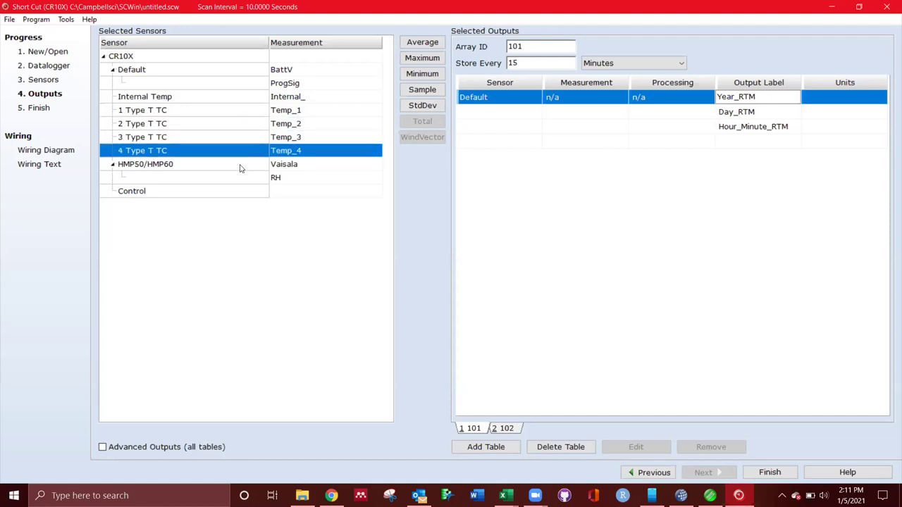
click(241, 167)
click(229, 185)
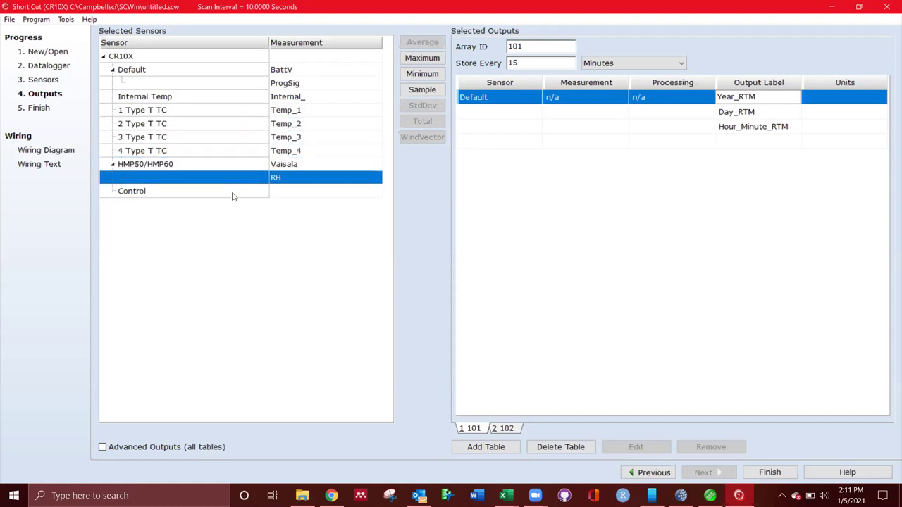
click(233, 193)
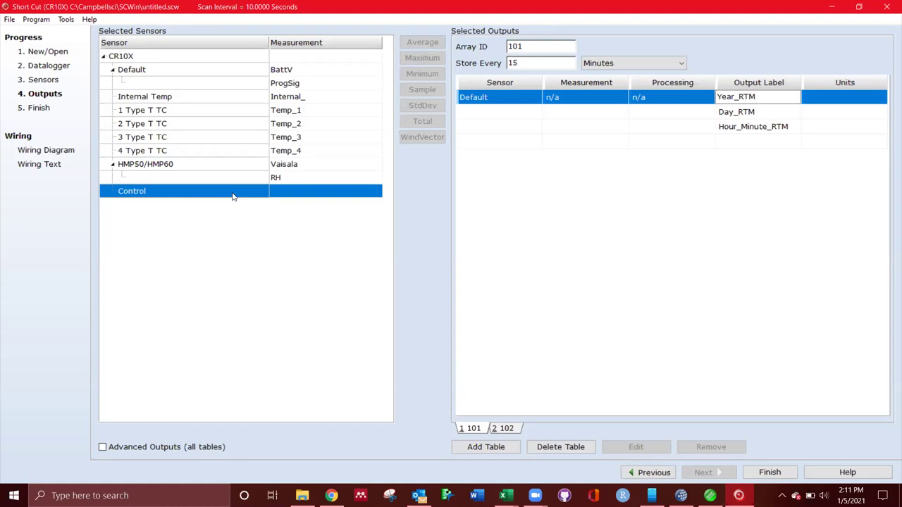
click(620, 65)
click(620, 66)
click(186, 188)
click(238, 103)
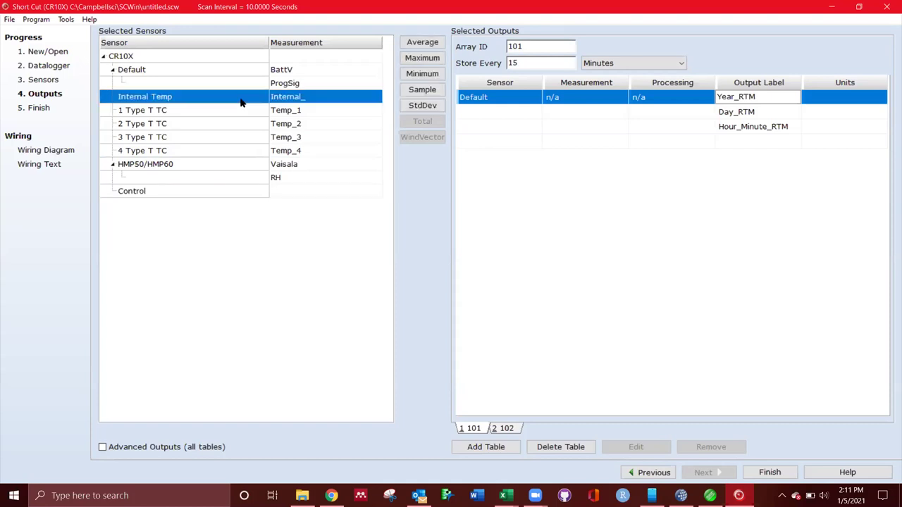
click(238, 66)
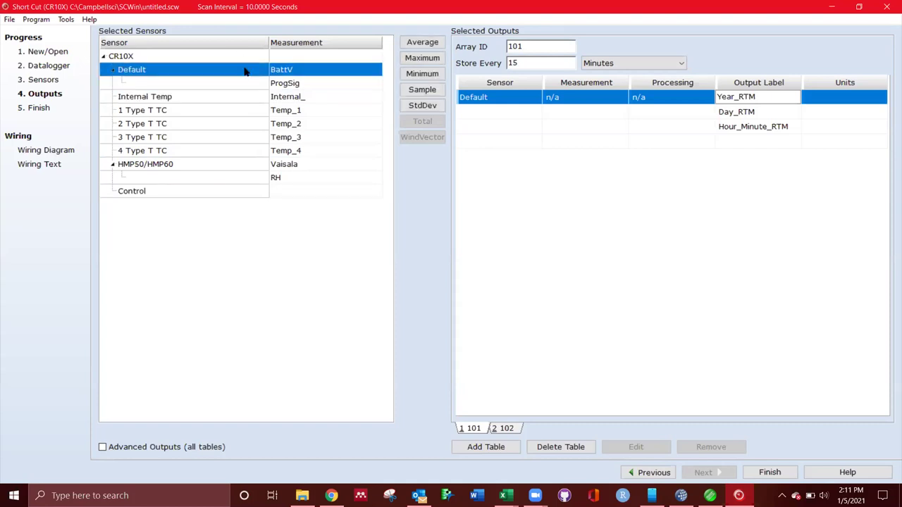
Add 15-minute average outputs in table 101 for BattV, Internal Temp, Temp_1 and Temp_2.
click(424, 43)
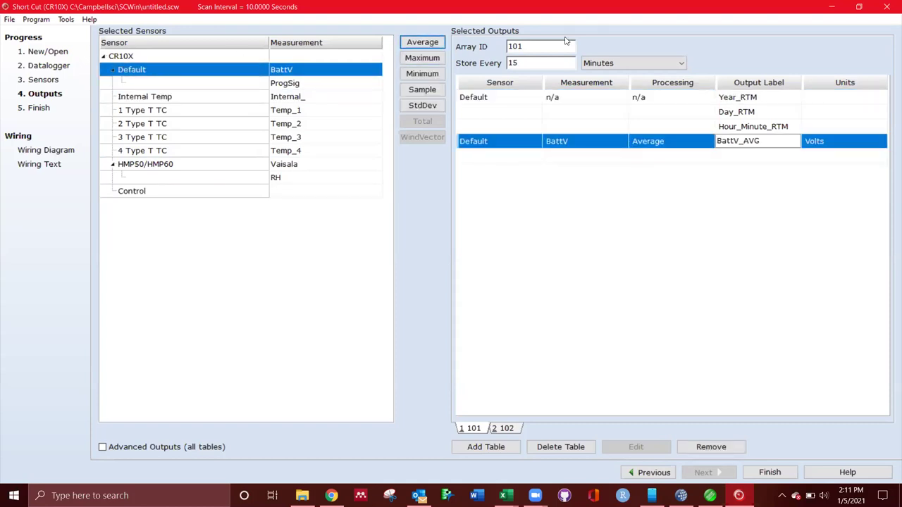
click(251, 87)
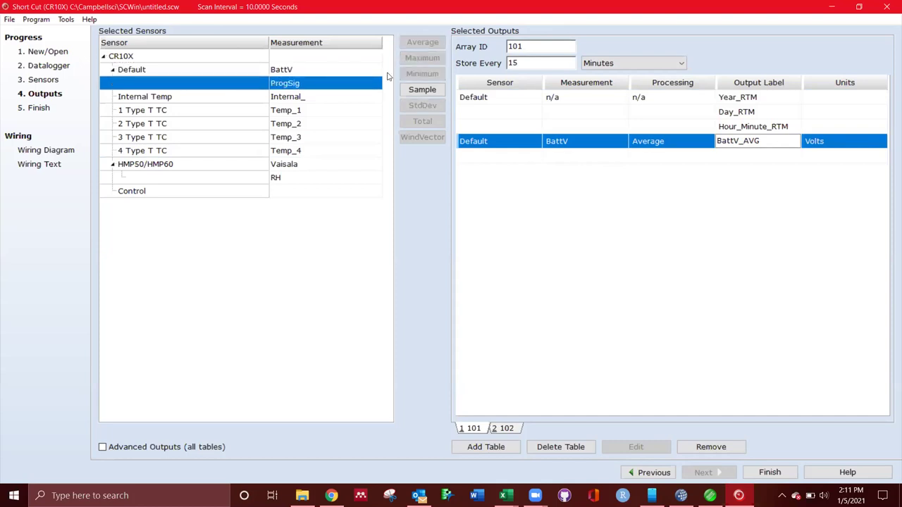
click(254, 94)
click(421, 44)
click(258, 110)
click(406, 44)
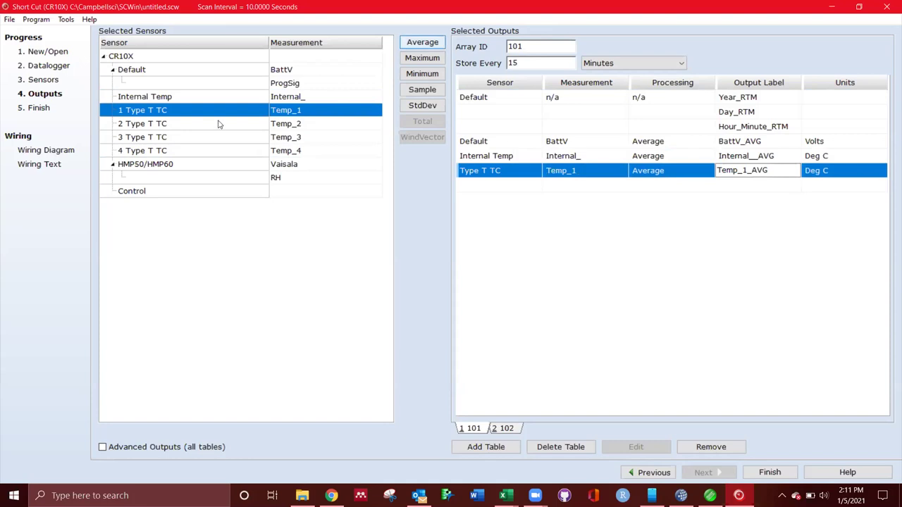
click(219, 125)
Average Temp_3, Temp_4 and the Vaisala measurement, and add a sampled RH output.
click(425, 46)
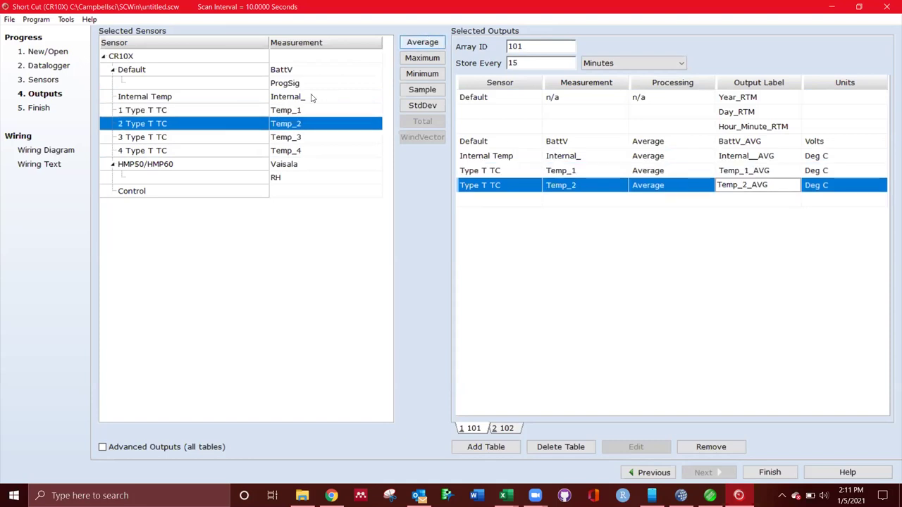
click(262, 140)
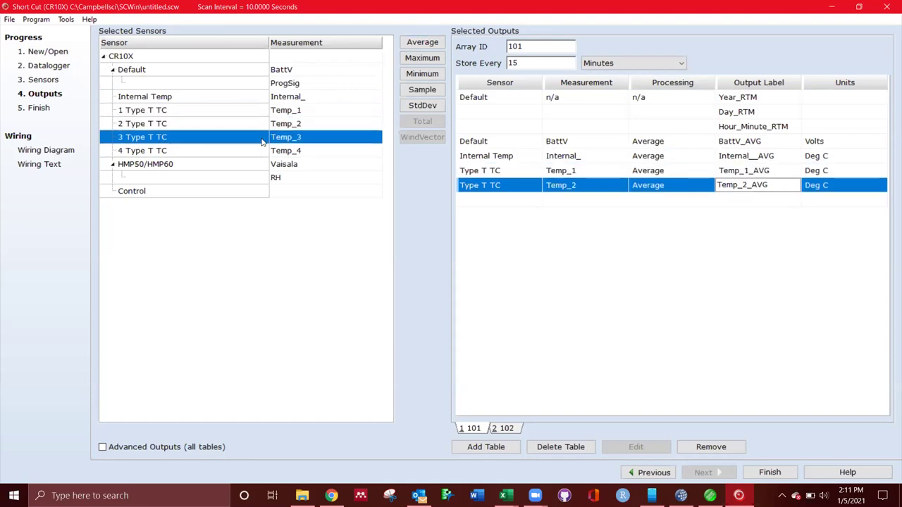
click(426, 42)
click(248, 150)
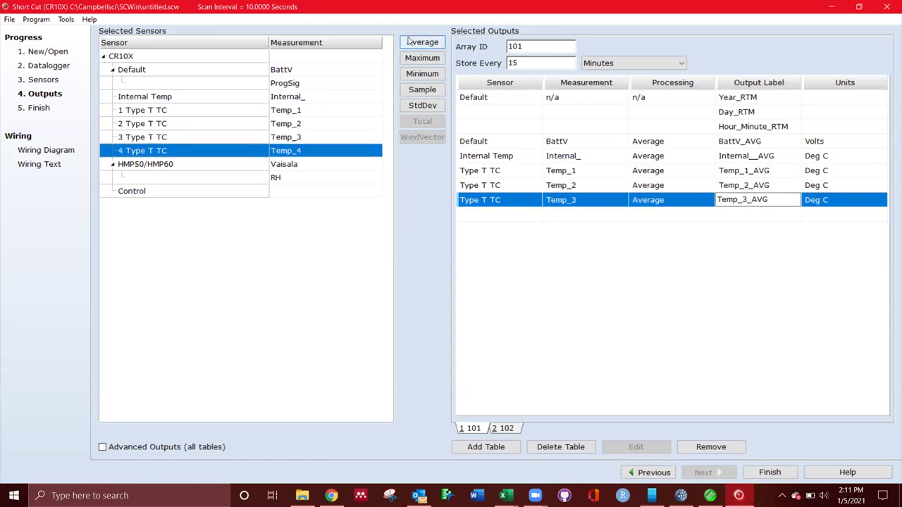
click(410, 43)
click(260, 169)
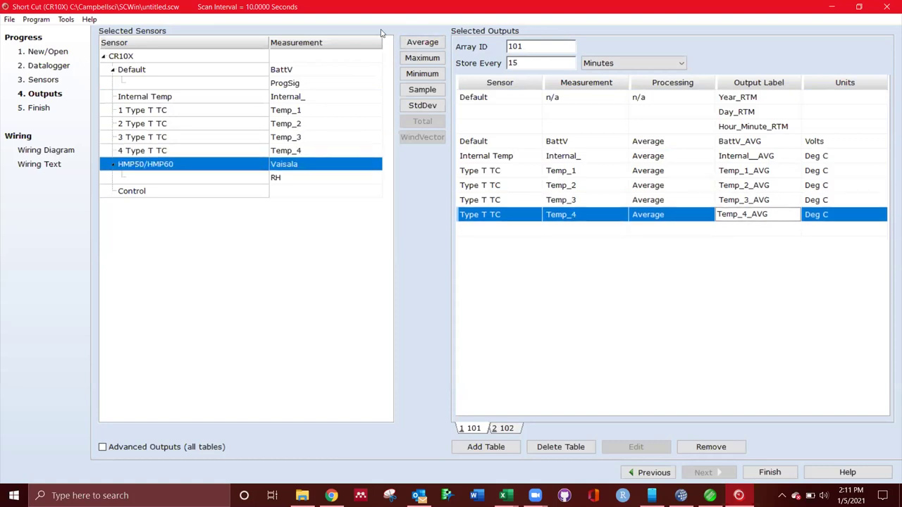
double_click(221, 168)
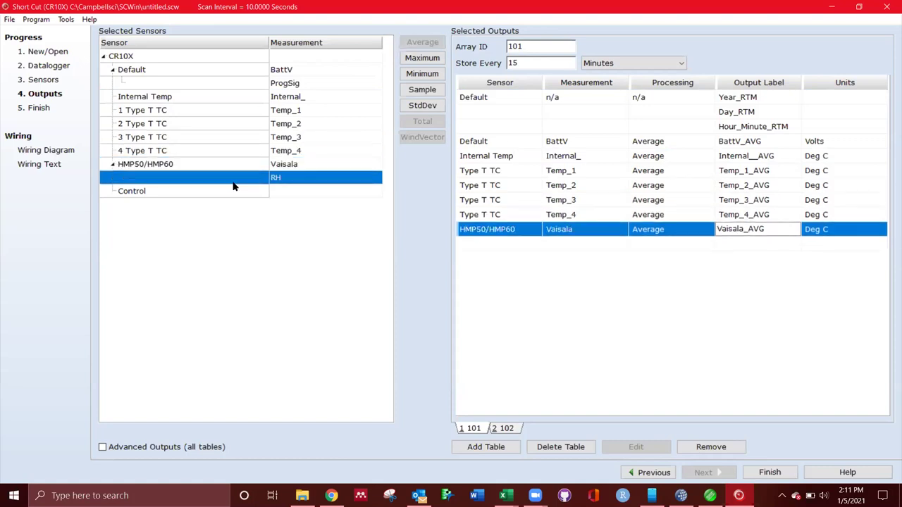
click(420, 91)
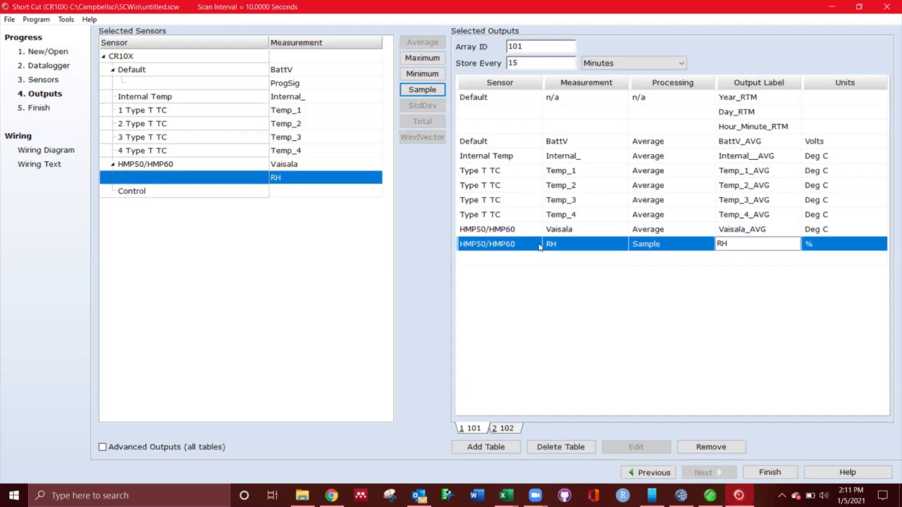
click(254, 195)
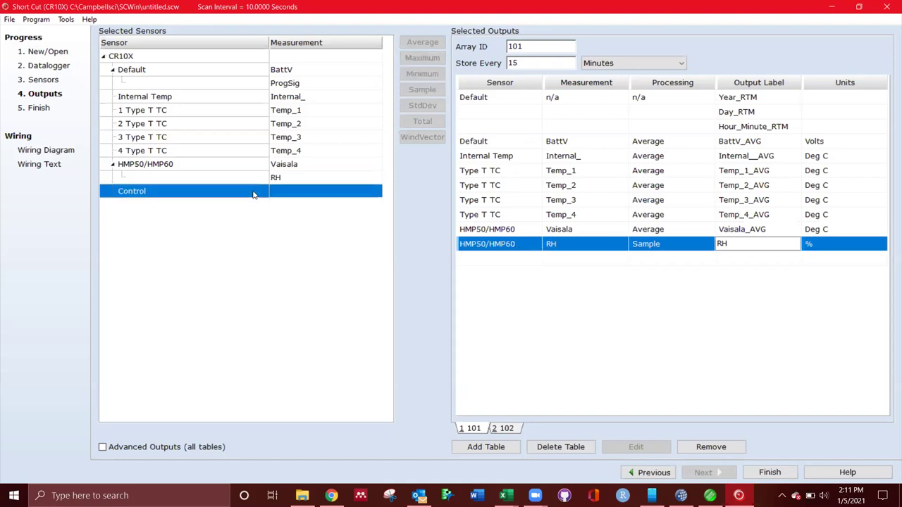
click(507, 428)
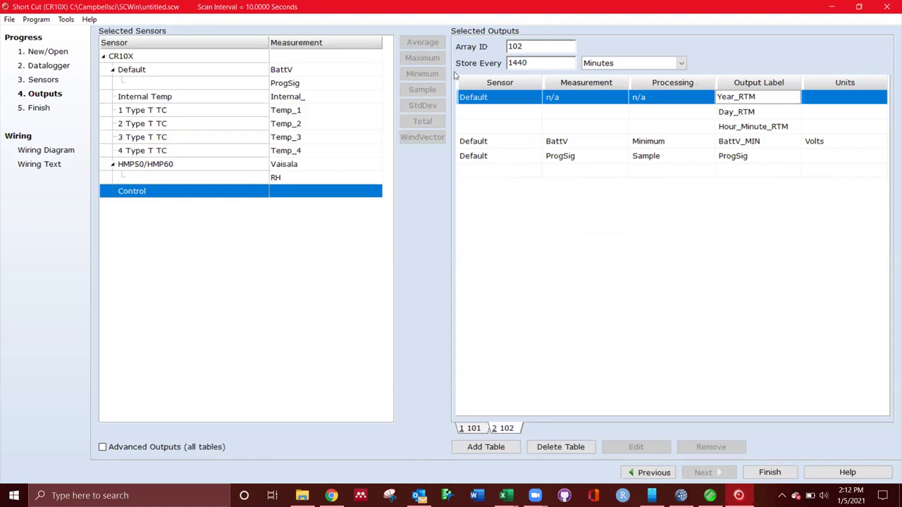
click(626, 62)
click(627, 62)
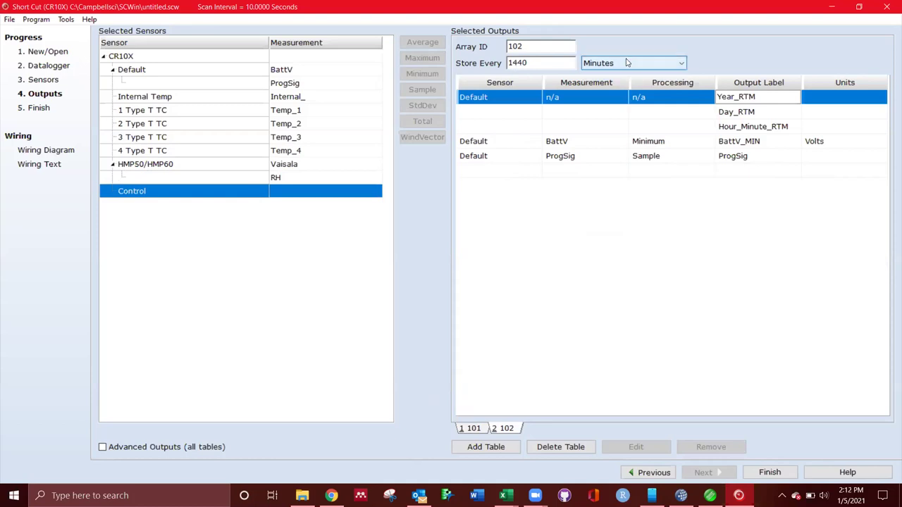
click(478, 432)
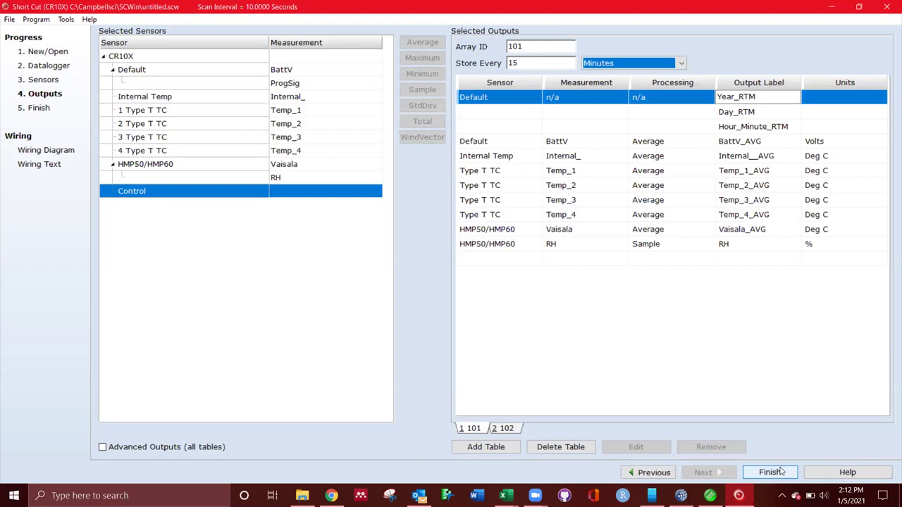
Save the program as Chamber_2 without sending it to a datalogger, then open the SCWin folder.
click(771, 472)
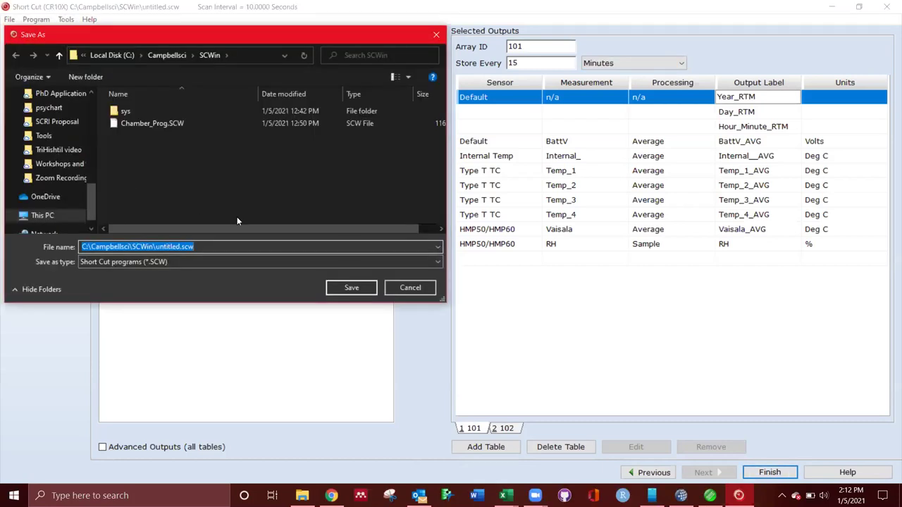
text(Chamber)
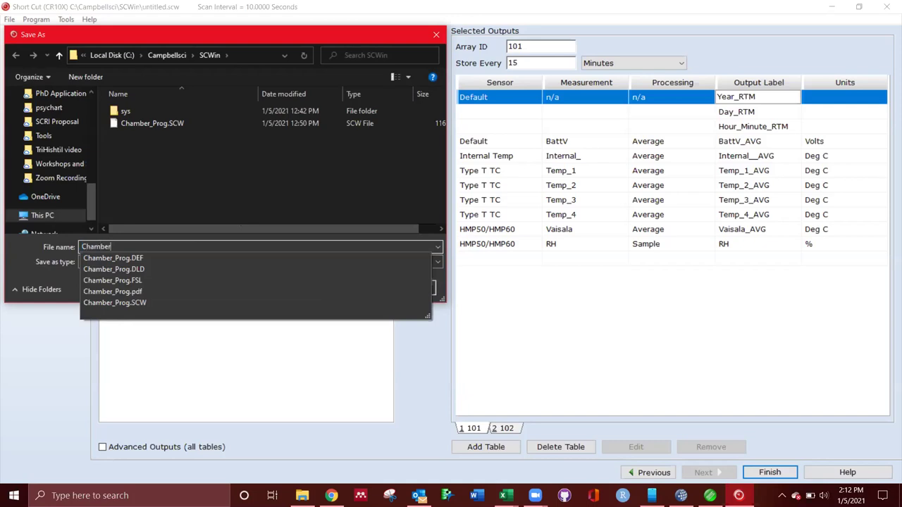
text(_2)
key(Return)
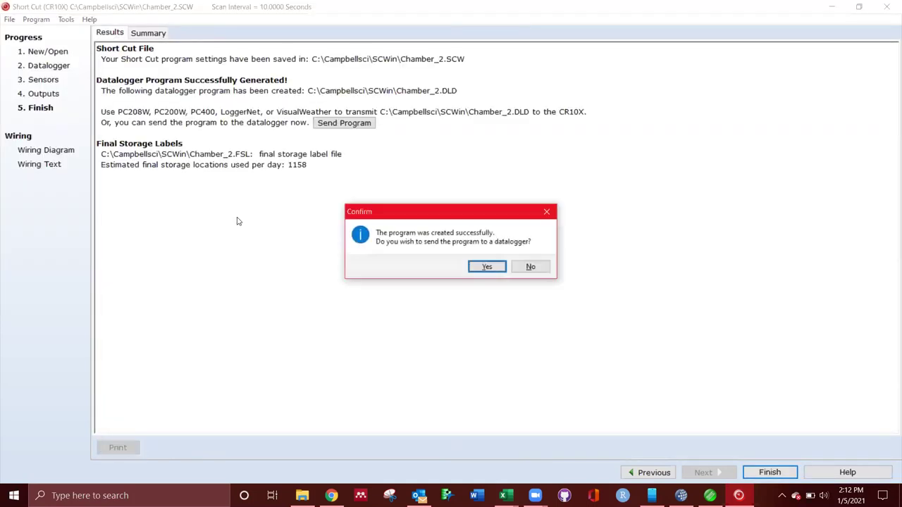
click(530, 266)
click(302, 496)
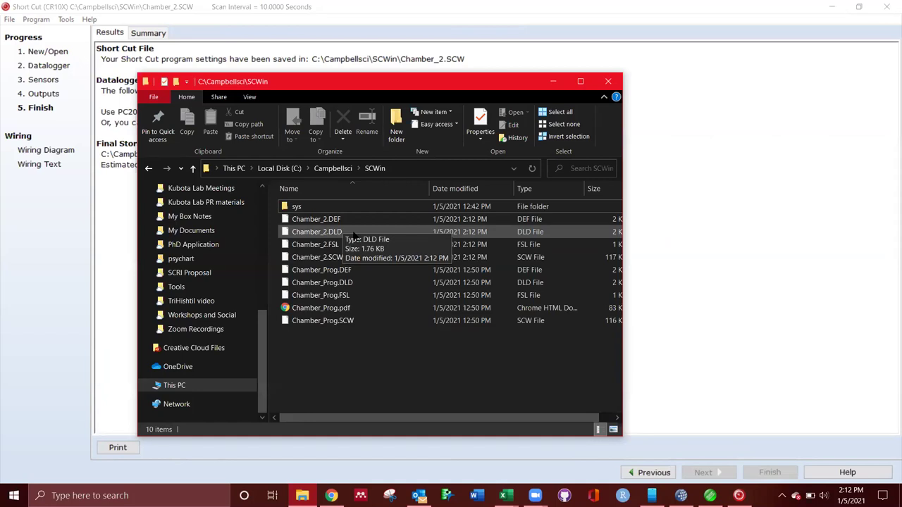
Check that Chamber_2.DLD (1.76 KB) is in SCWin alongside Chamber_2's DEF, FSL and SCW files.
click(354, 236)
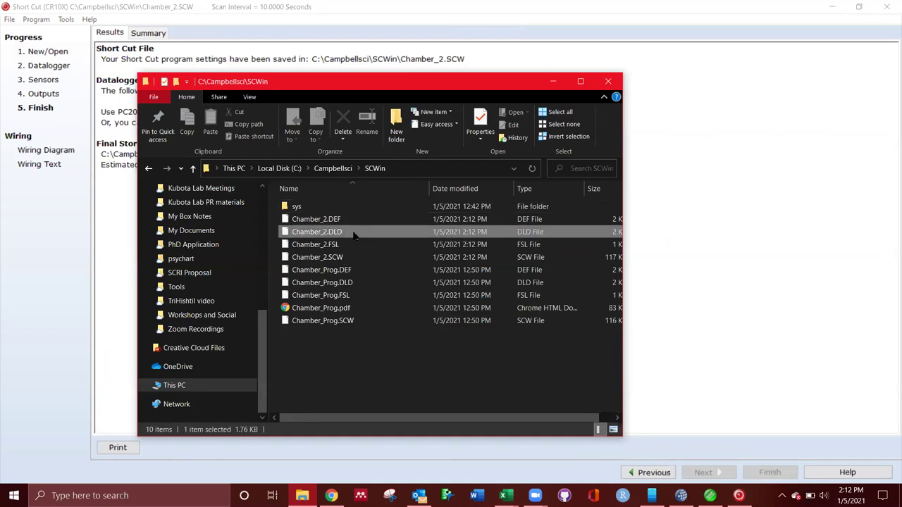
click(349, 359)
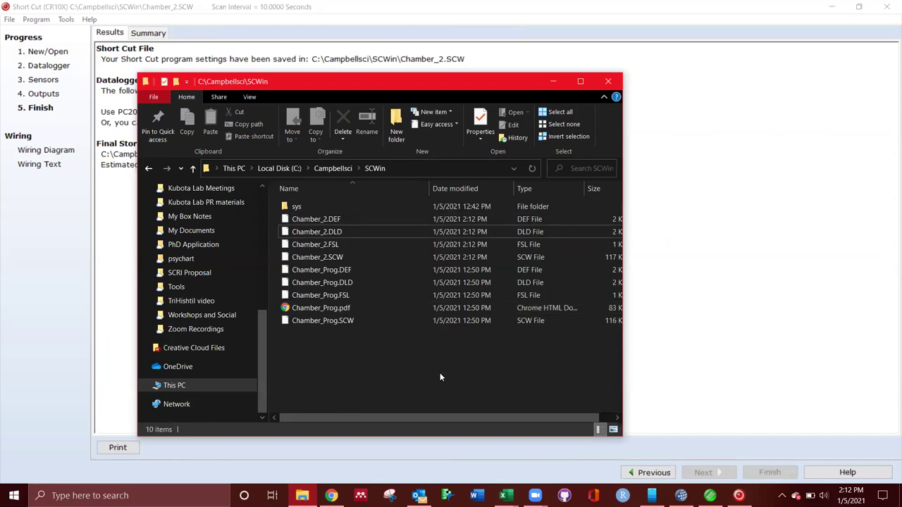
Review Chamber_2's wiring text, then show the CR10X wiring diagram.
click(47, 200)
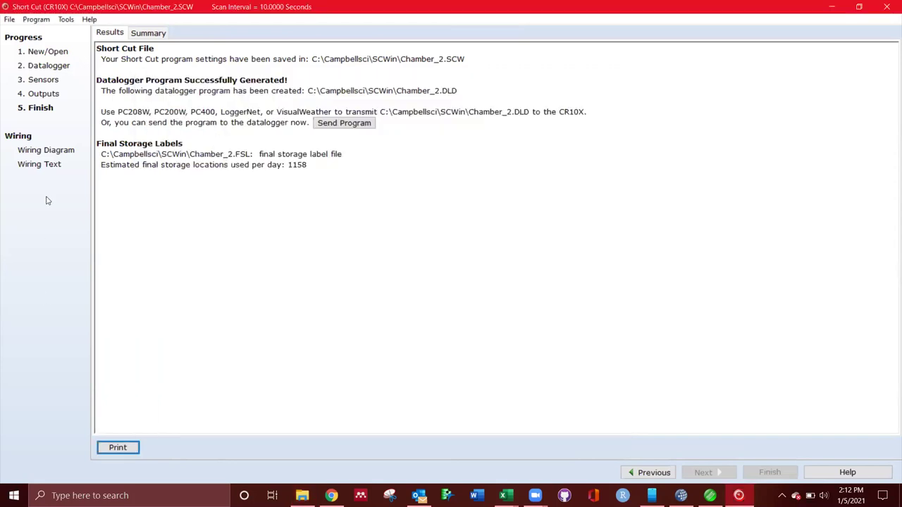
click(47, 166)
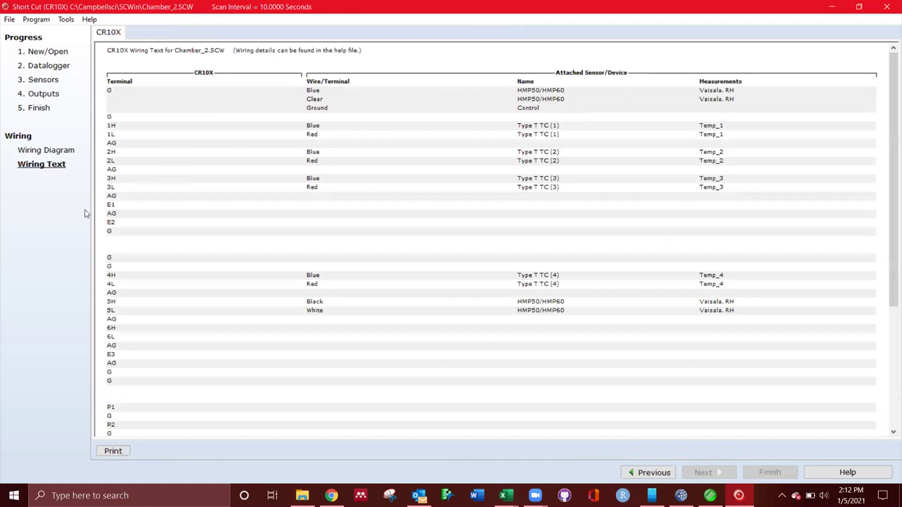
click(67, 149)
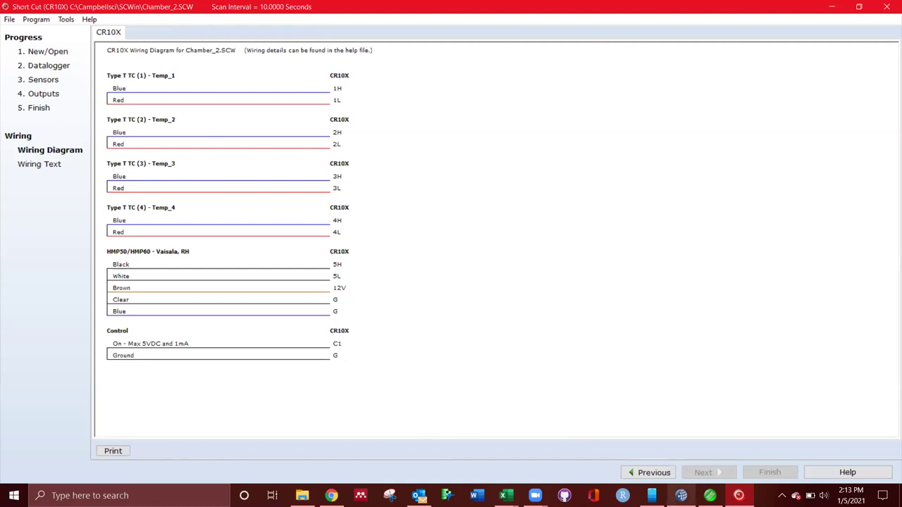
Launch Edlog from the LoggerNet toolbar and open Chamber_2.DLD.
click(681, 496)
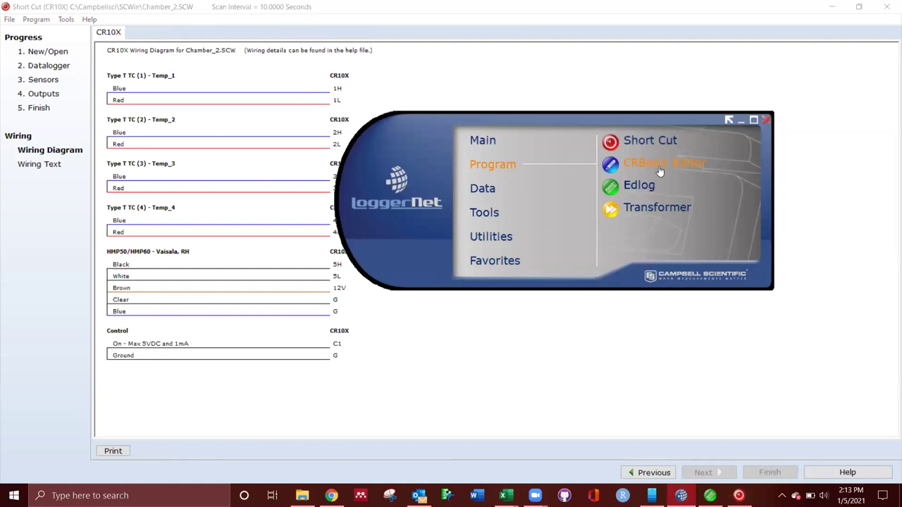
click(649, 189)
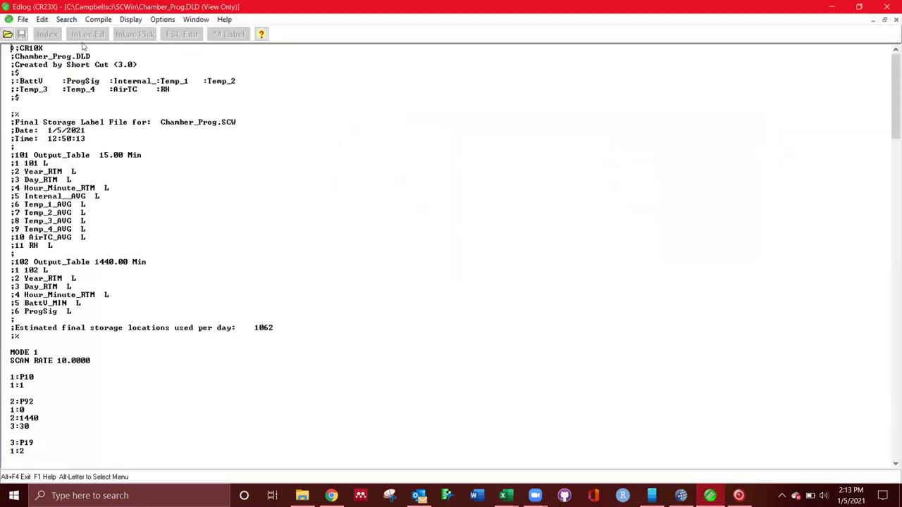
click(7, 33)
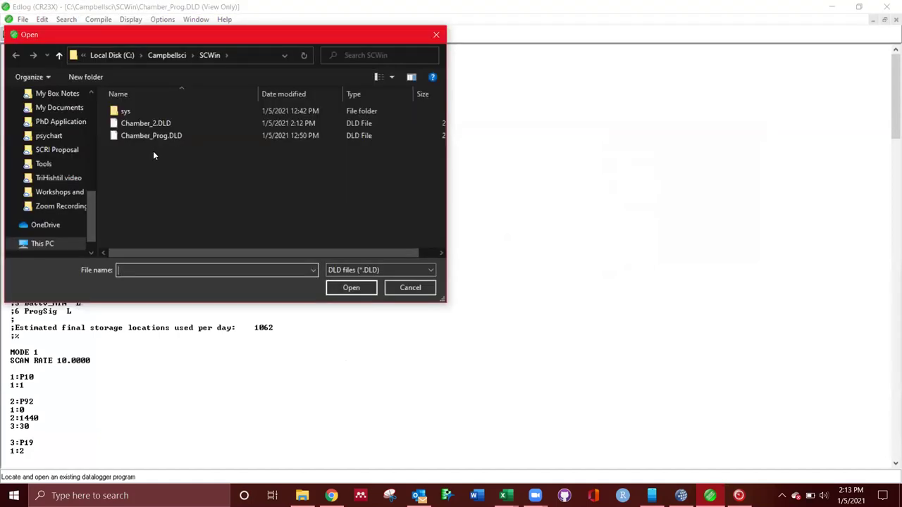
click(169, 123)
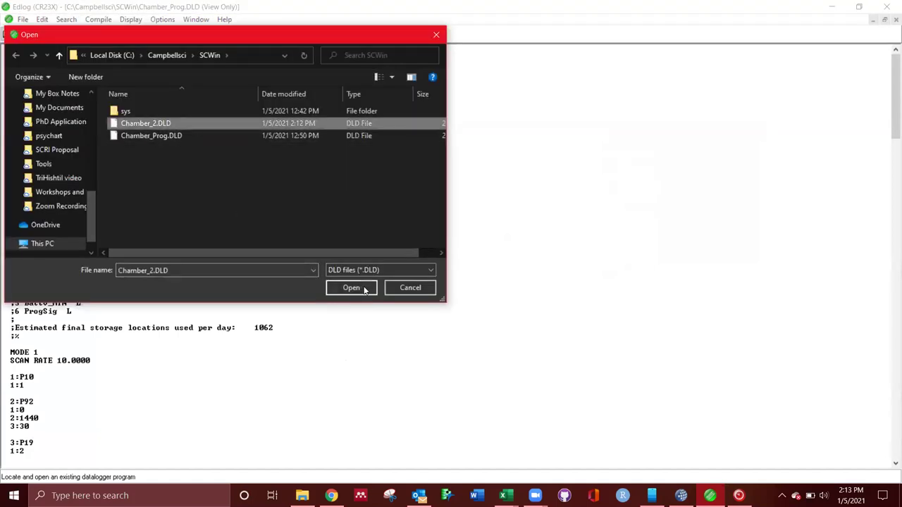
click(351, 287)
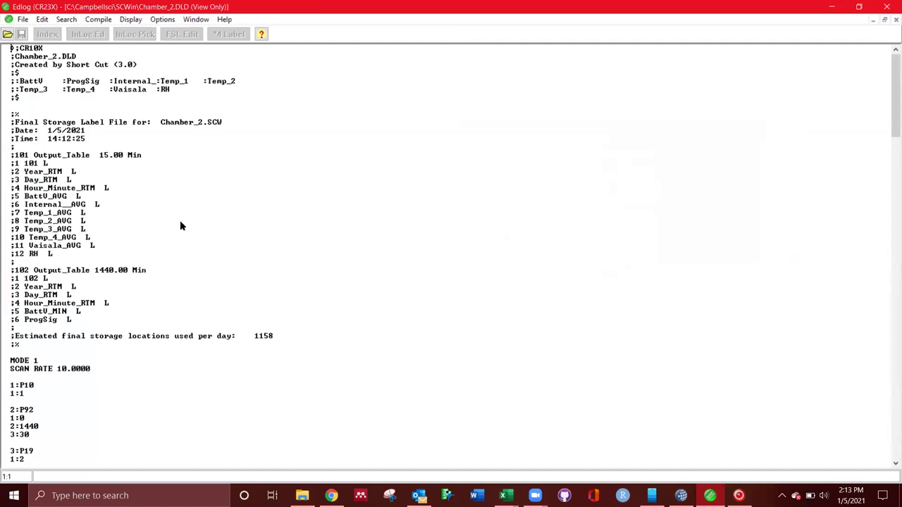